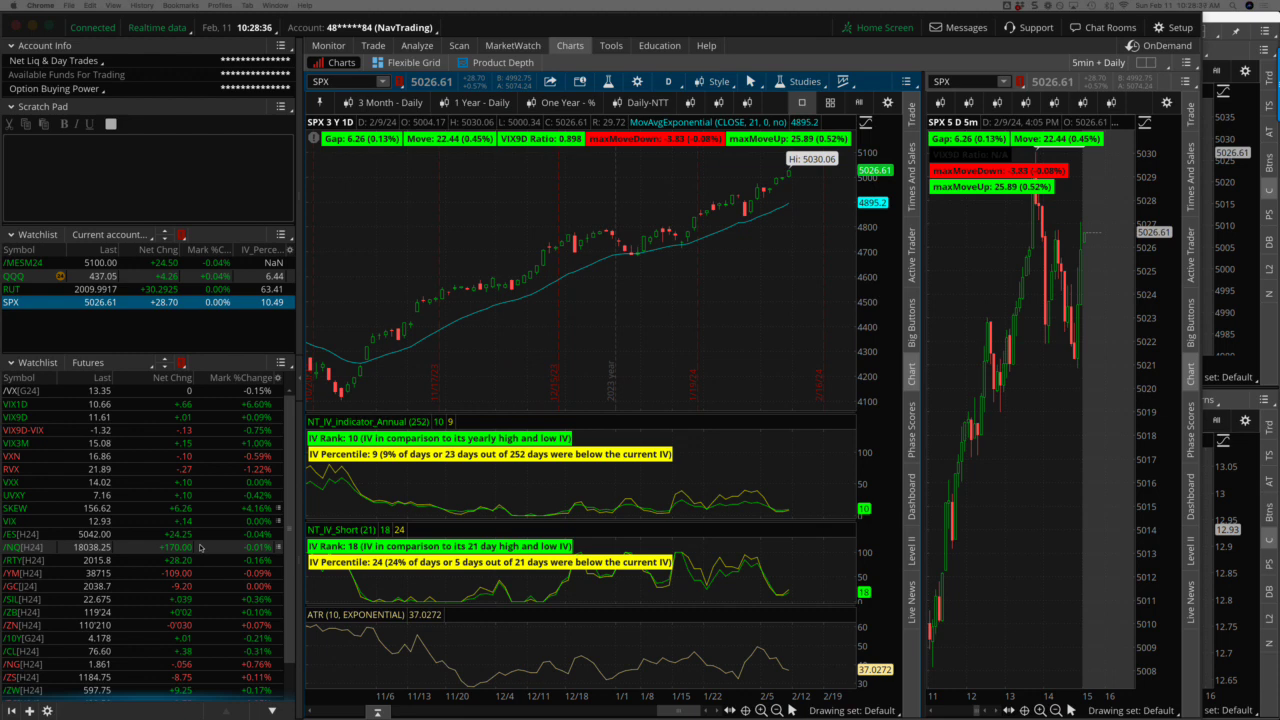
- Show /NQ from the futures watchlist, then load the NDX symbol on both thinkorswim charts
{"action": "left_click", "coordinate": [200, 547]}
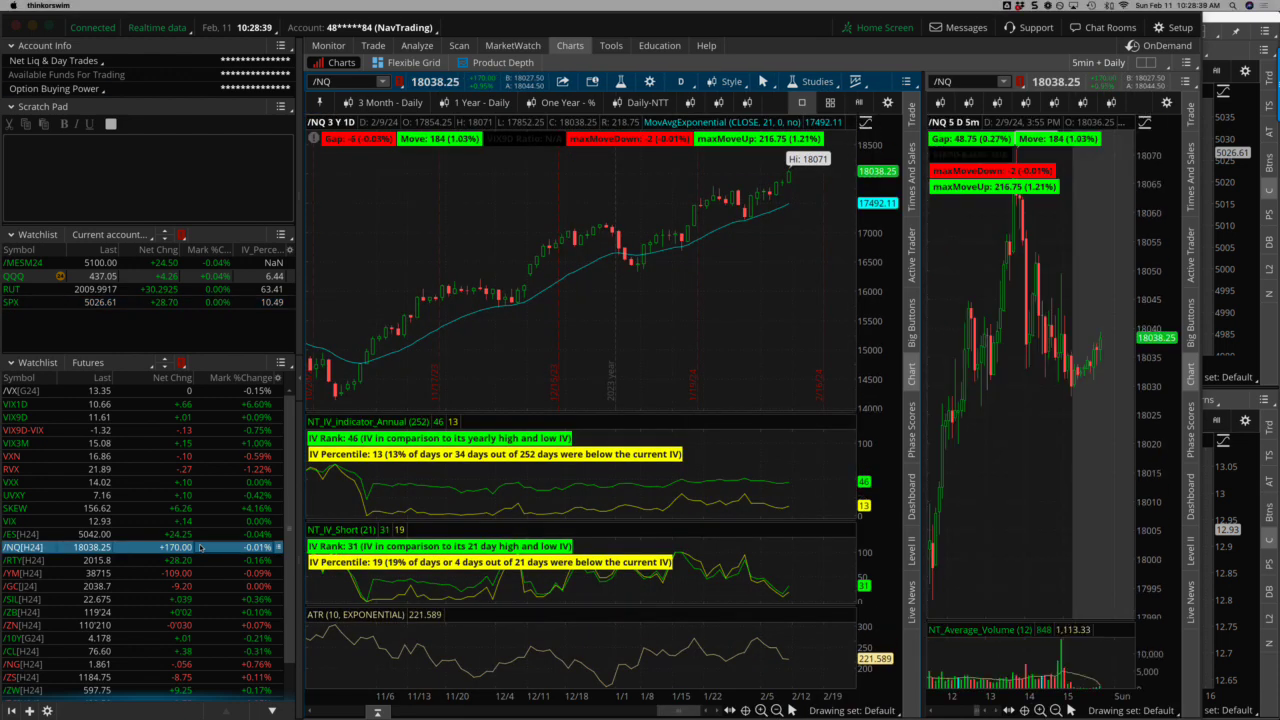
{"action": "left_click", "coordinate": [356, 80]}
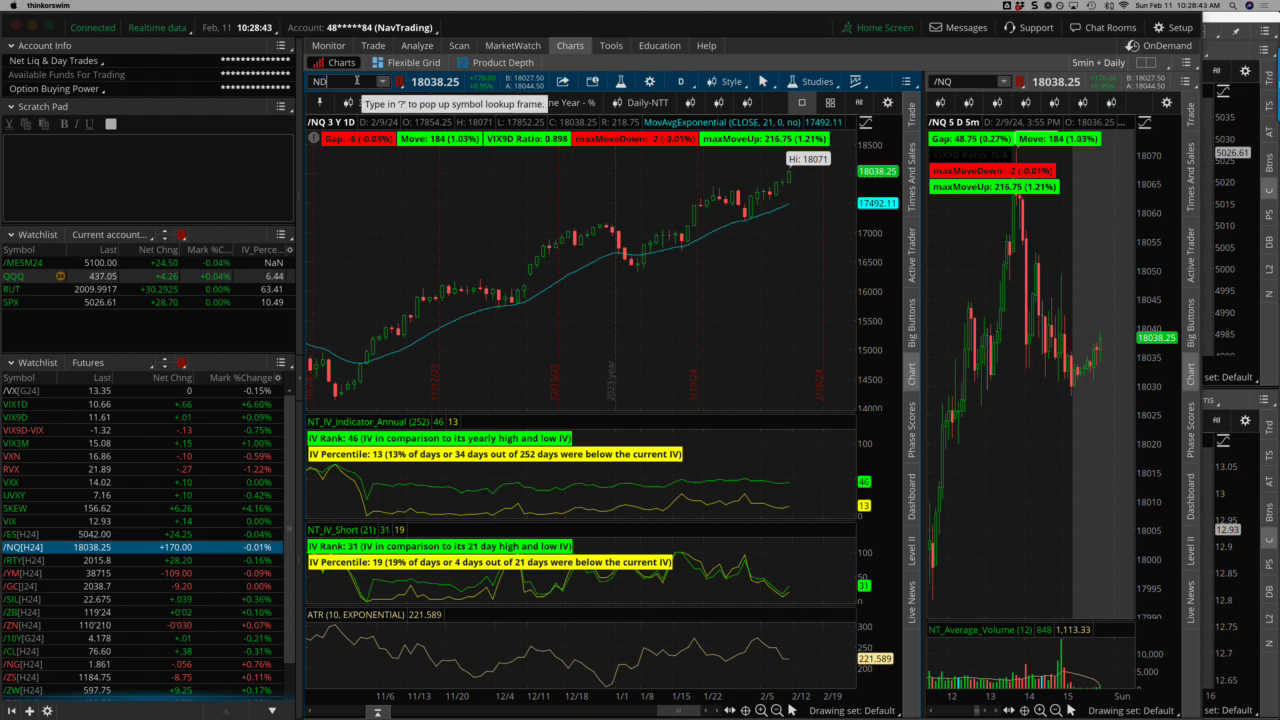
{"action": "type", "text": "NDX"}
{"action": "key", "text": "Return"}
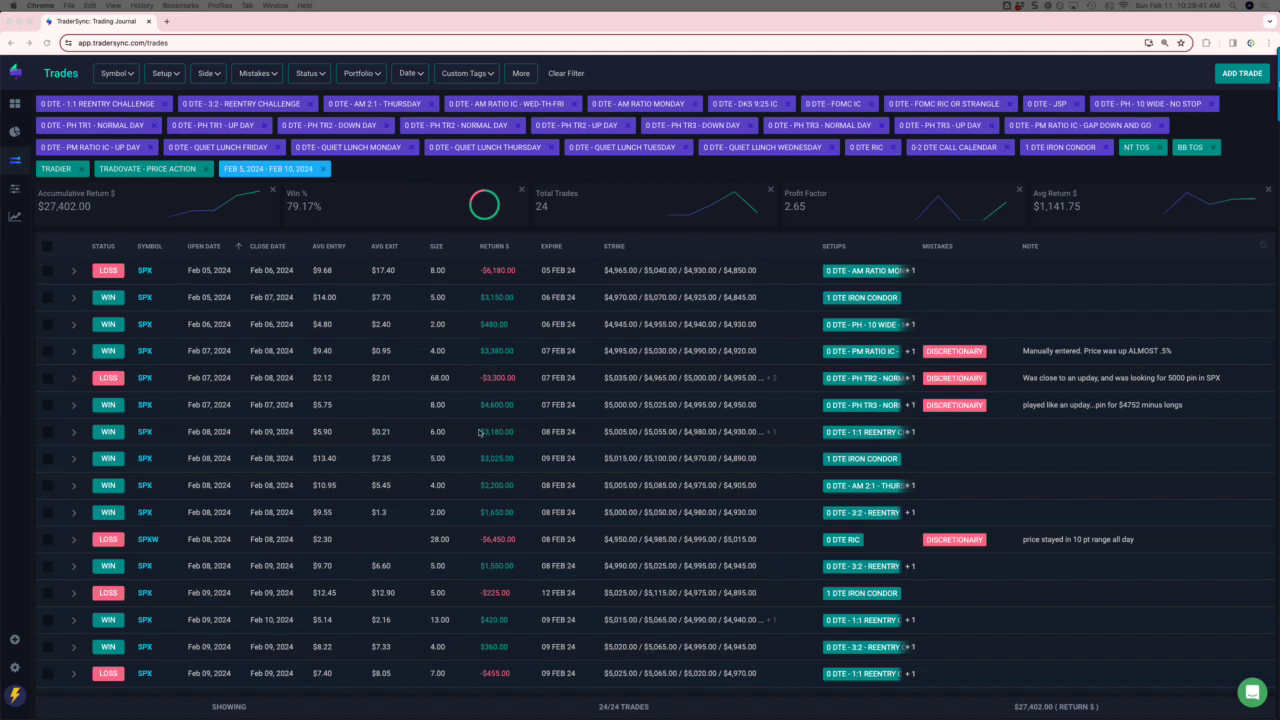
{"action": "scroll", "coordinate": [469, 431], "scroll_direction": "down", "scroll_amount": 1}
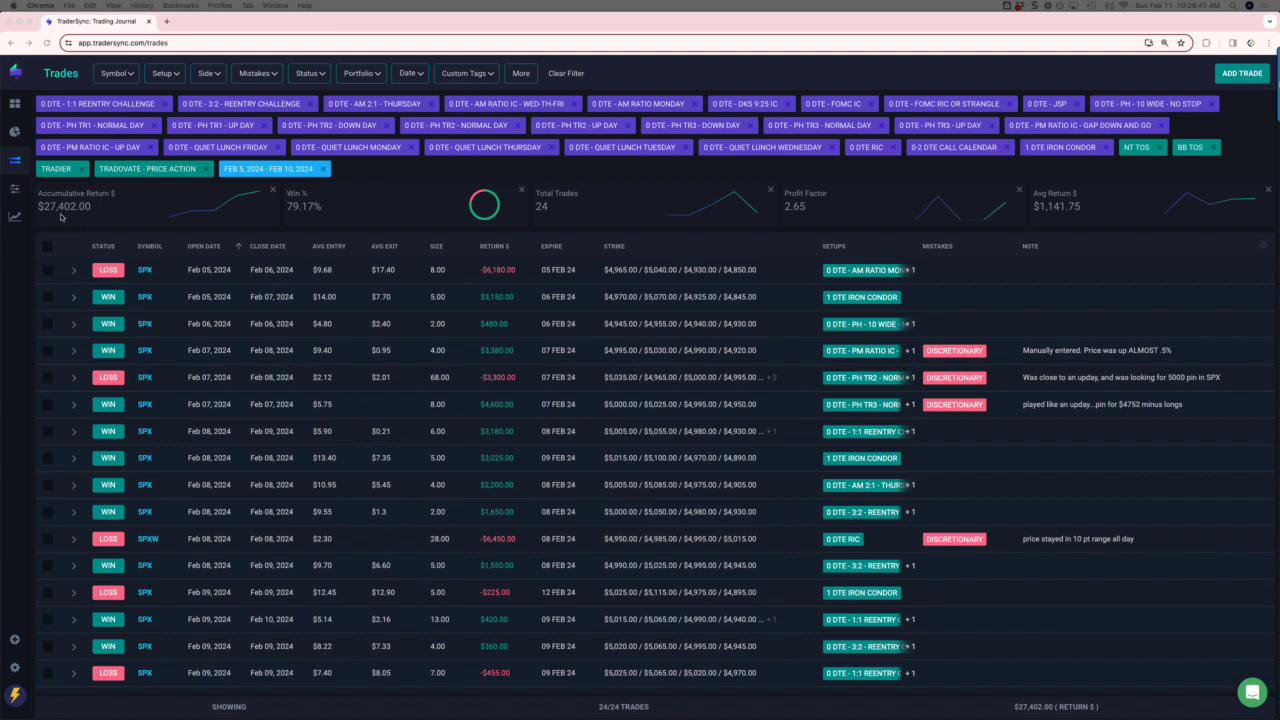
{"action": "left_click", "coordinate": [166, 73]}
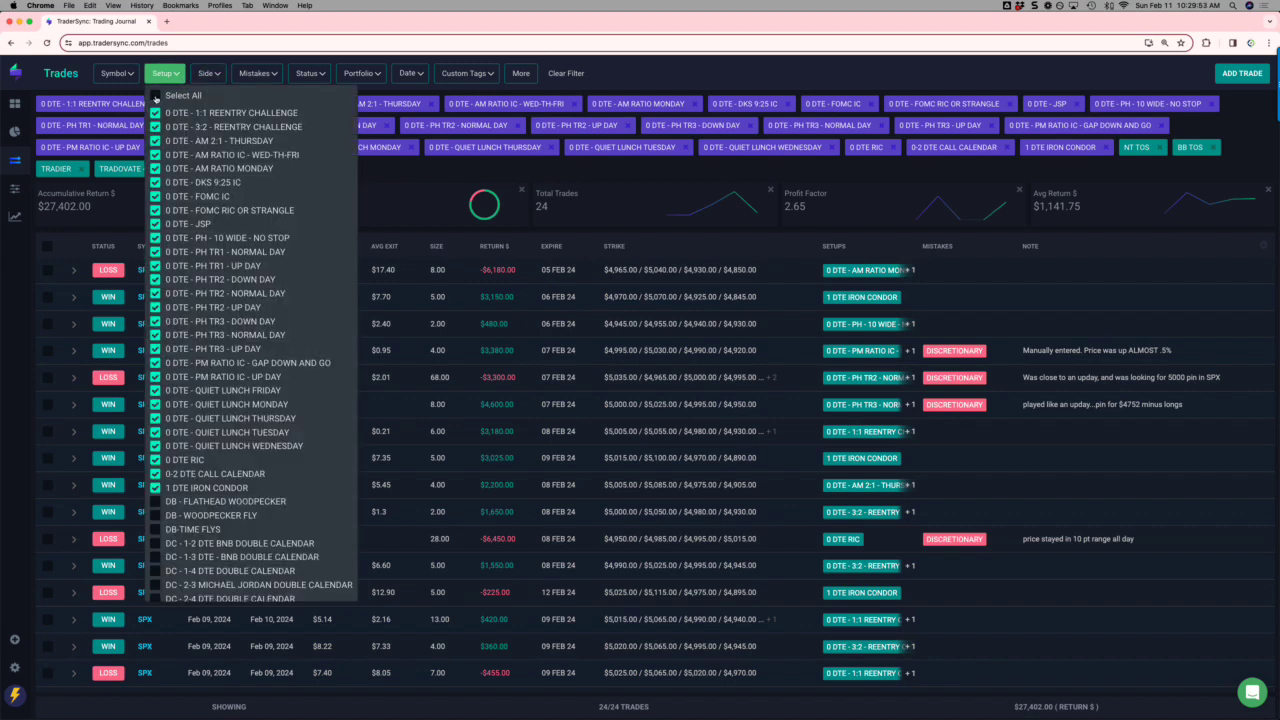
- Clear every setup category from the Setup filter, leaving DB-TIME FLYS unticked
{"action": "left_click", "coordinate": [155, 95]}
{"action": "left_click", "coordinate": [155, 95]}
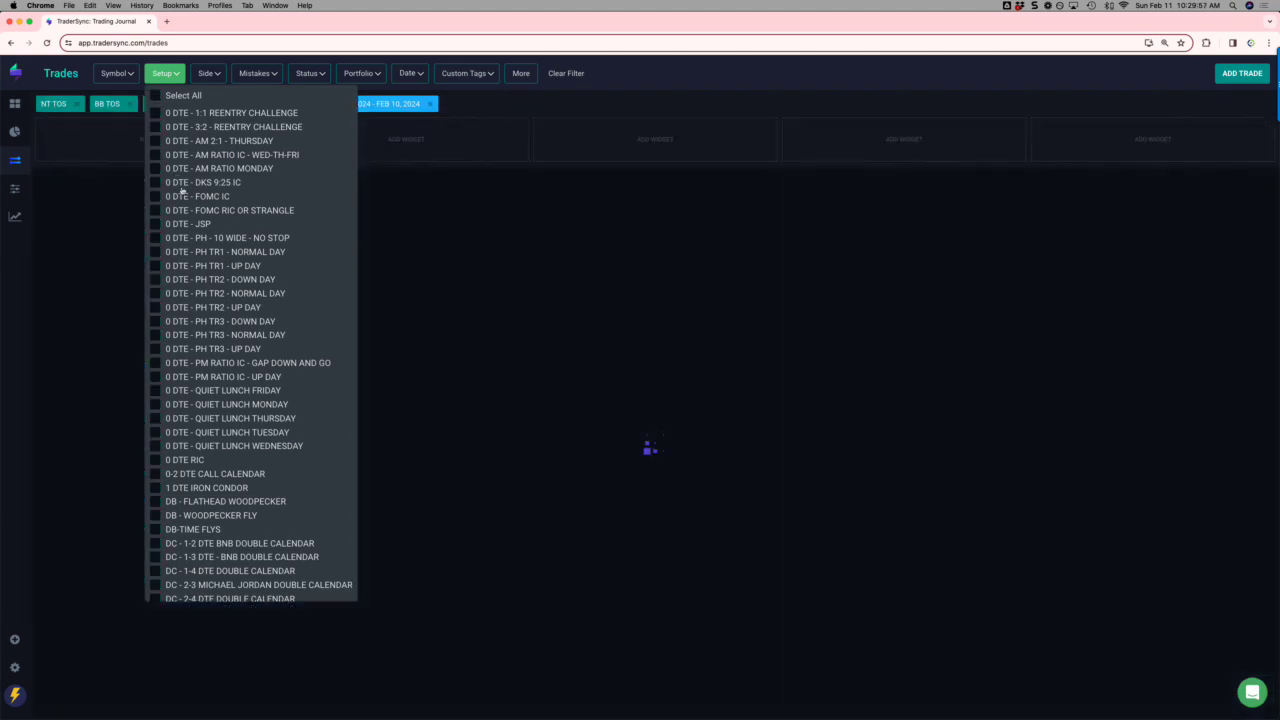
{"action": "scroll", "coordinate": [176, 465], "scroll_direction": "down", "scroll_amount": 2}
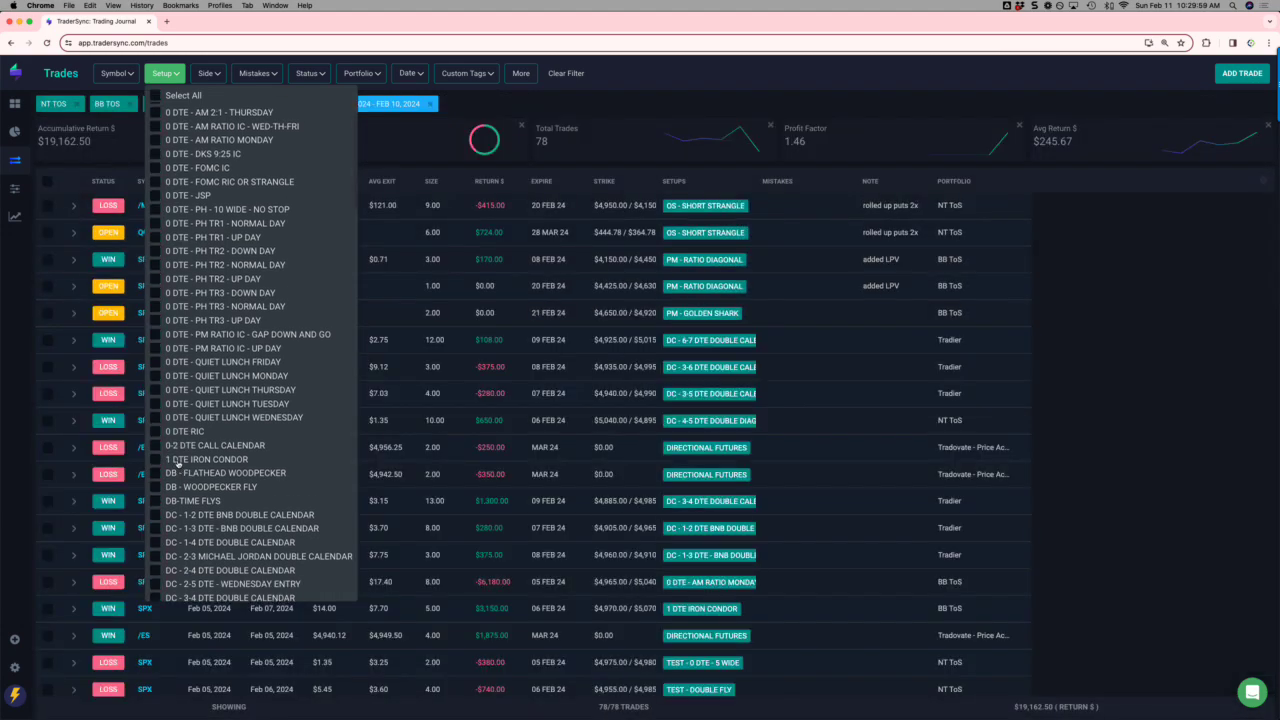
{"action": "left_click", "coordinate": [155, 471]}
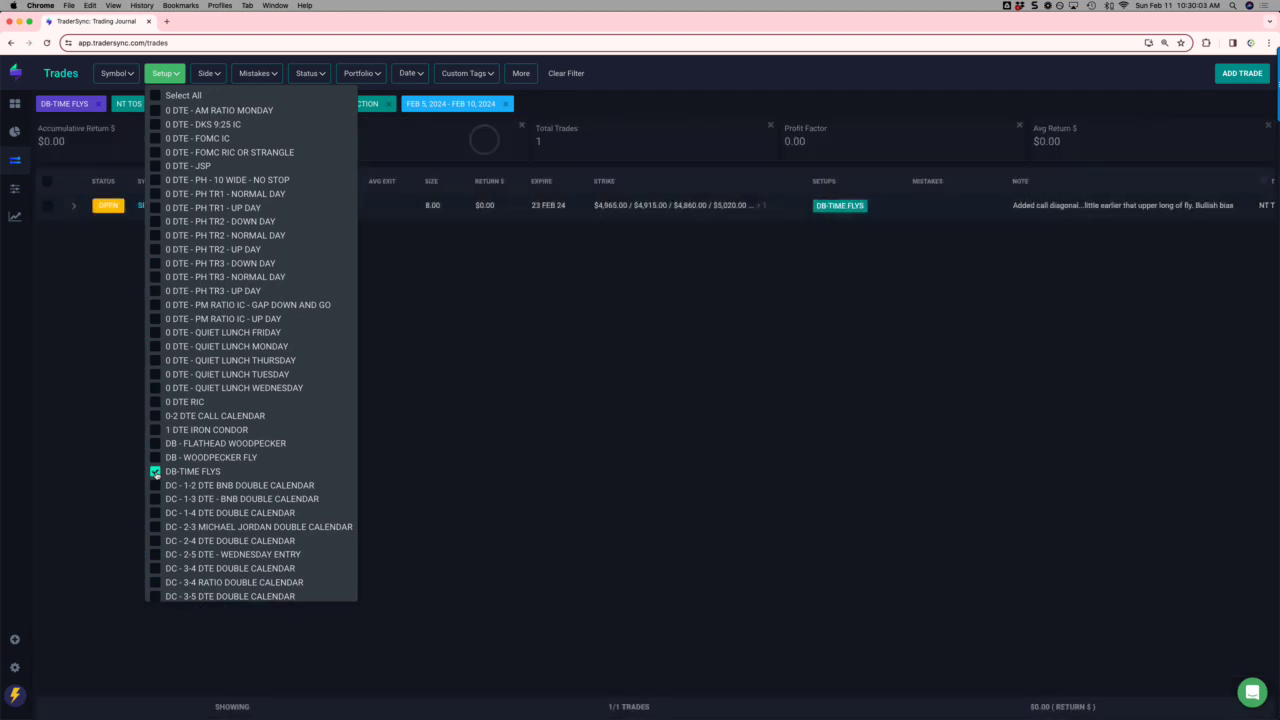
{"action": "left_click", "coordinate": [155, 471]}
- Tick the DC setups 1-2 DTE BNB, 1-3 DTE BNB, 1-4, 2-3, 2-4, 2-5 and 3-4 DTE
{"action": "left_click", "coordinate": [155, 485]}
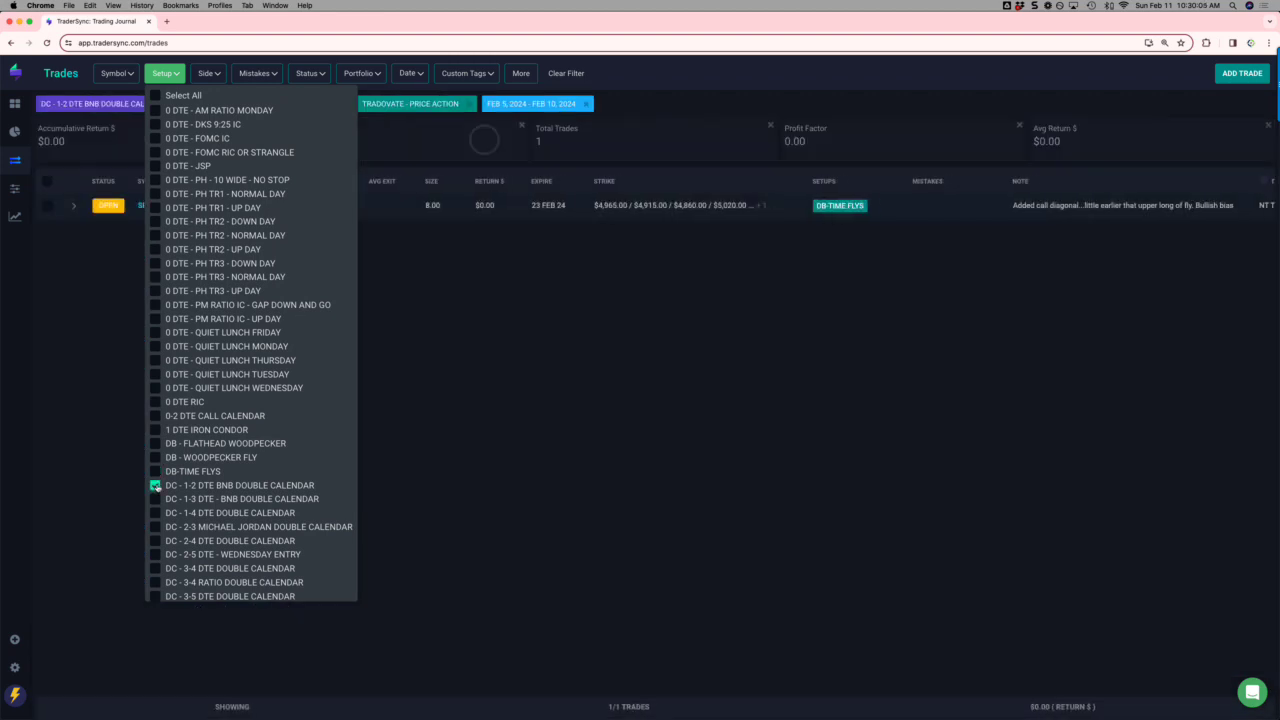
{"action": "left_click", "coordinate": [155, 499]}
{"action": "left_click", "coordinate": [155, 513]}
{"action": "left_click", "coordinate": [155, 527]}
{"action": "left_click", "coordinate": [155, 541]}
{"action": "left_click", "coordinate": [155, 554]}
{"action": "left_click", "coordinate": [155, 568]}
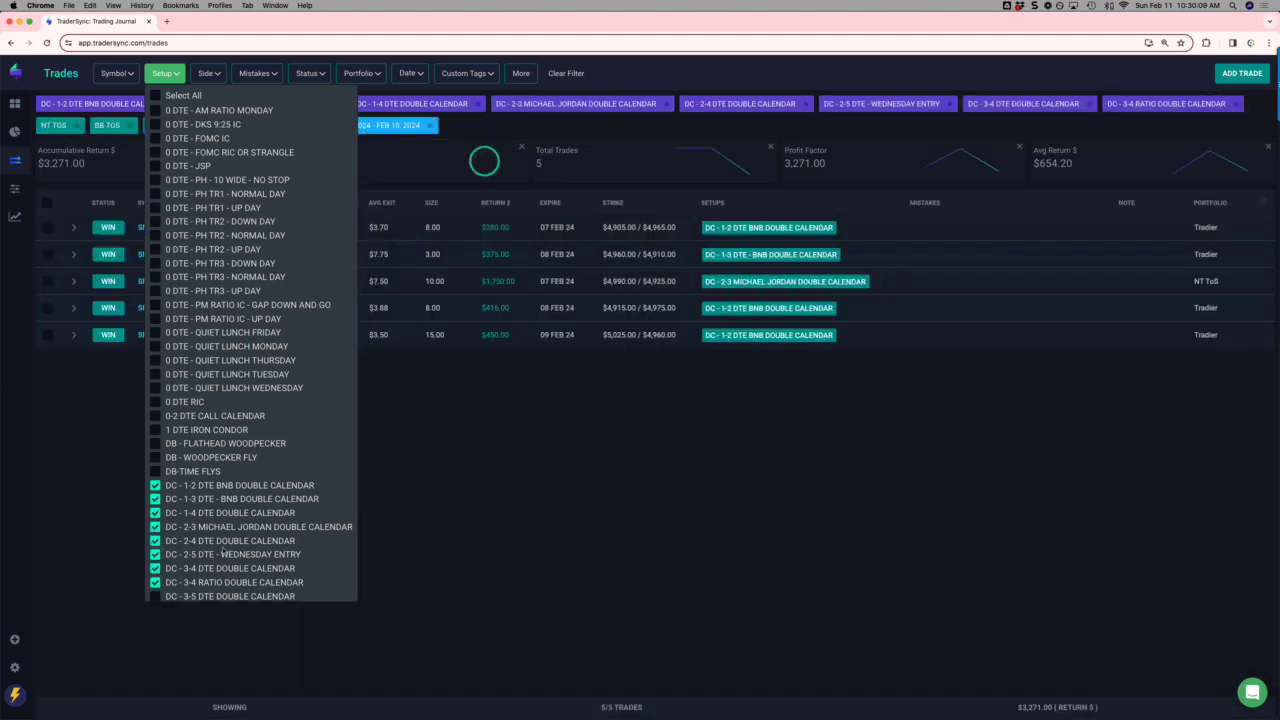
- Tick the DC setups 3-4 ratio, 3-5, 3-6, 3-7, 4-5, 4-6, 4-7, 5-7 ATM and 5-7 DTE
{"action": "scroll", "coordinate": [156, 560], "scroll_direction": "down", "scroll_amount": 3}
{"action": "left_click", "coordinate": [155, 476]}
{"action": "left_click", "coordinate": [155, 490]}
{"action": "left_click", "coordinate": [155, 504]}
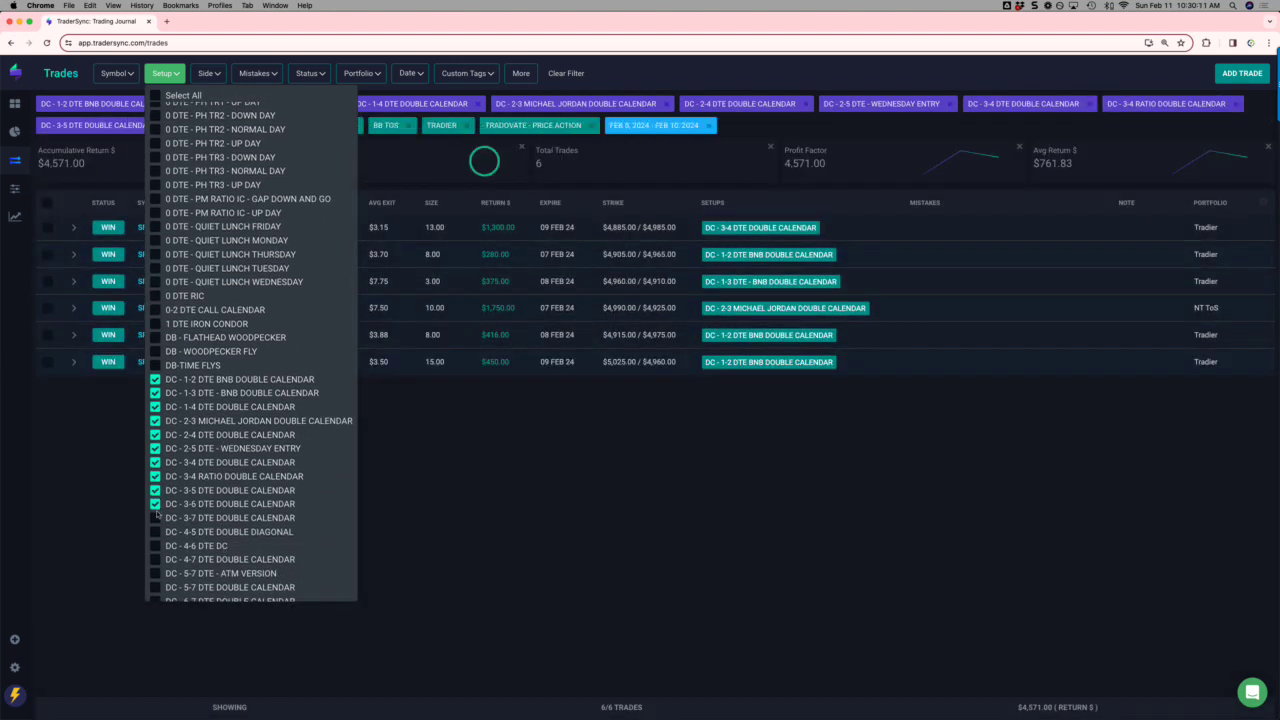
{"action": "left_click", "coordinate": [155, 518]}
{"action": "left_click", "coordinate": [155, 532]}
{"action": "left_click", "coordinate": [155, 546]}
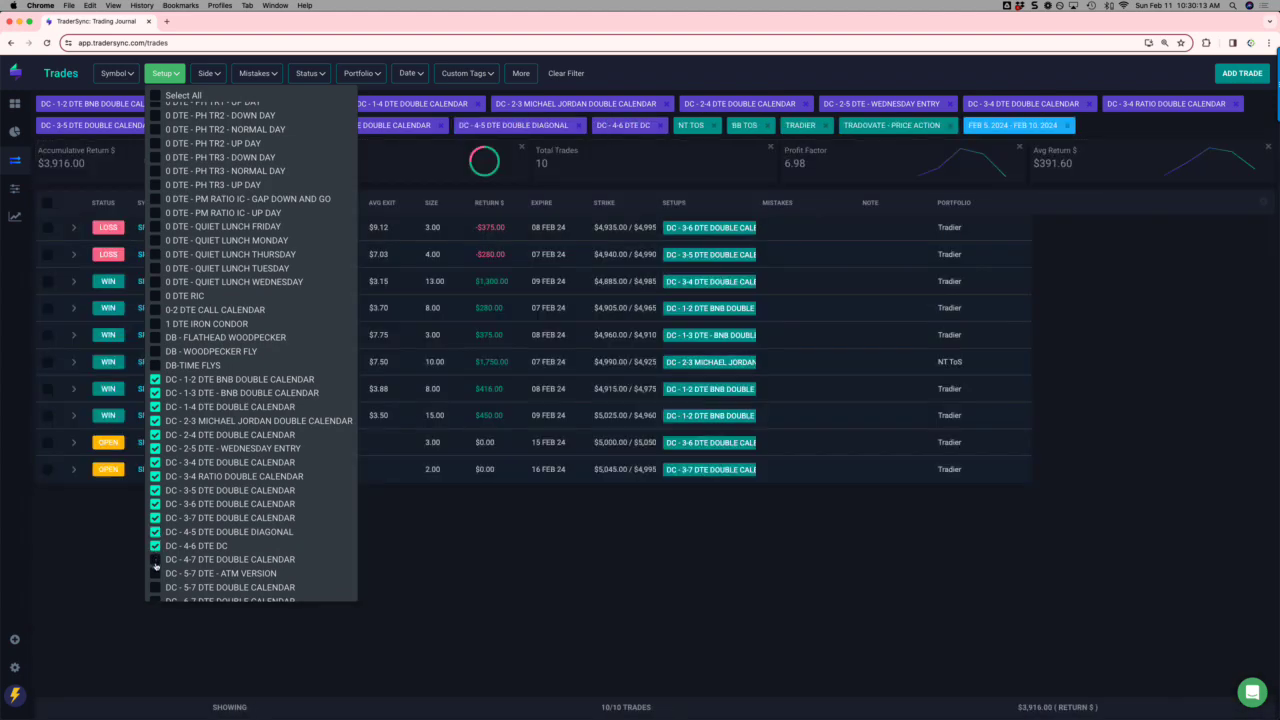
{"action": "left_click", "coordinate": [155, 559]}
{"action": "left_click", "coordinate": [155, 573]}
{"action": "left_click", "coordinate": [155, 587]}
- Tick the remaining DC setups: 6-7 DTE, single calendar and TGIF double calendar
{"action": "scroll", "coordinate": [155, 590], "scroll_direction": "down", "scroll_amount": 2}
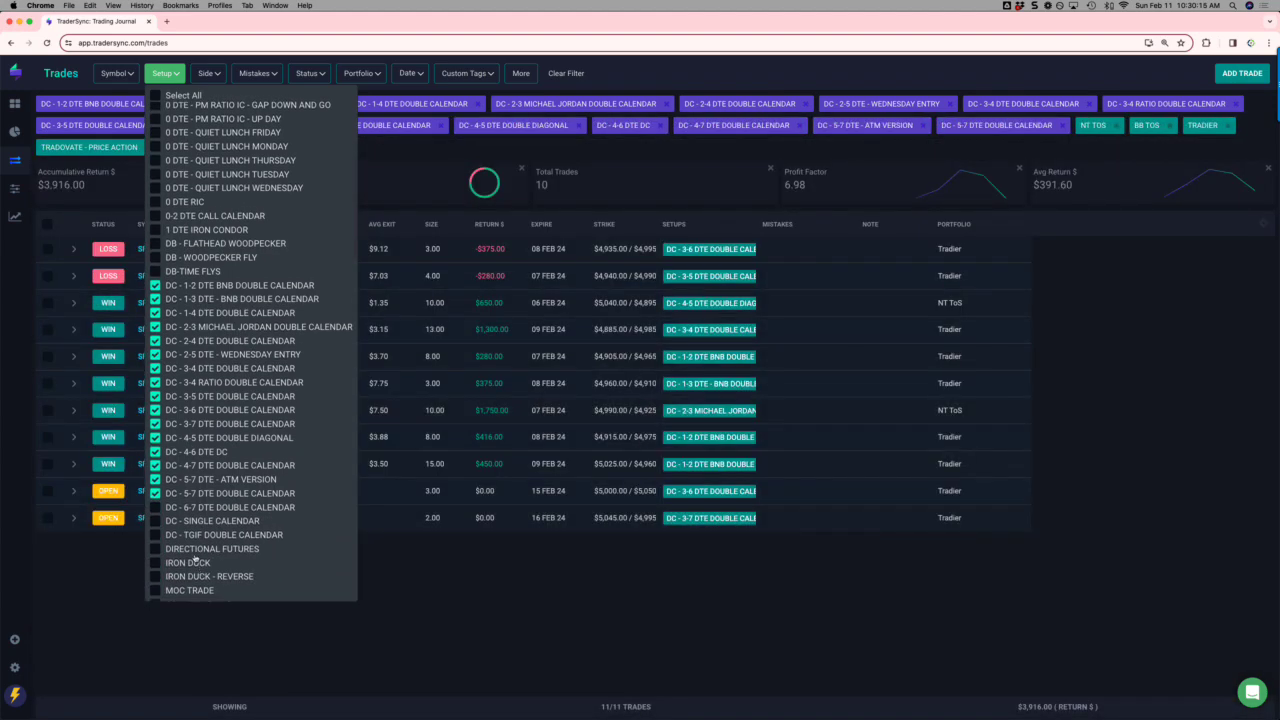
{"action": "left_click", "coordinate": [155, 507]}
{"action": "left_click", "coordinate": [155, 521]}
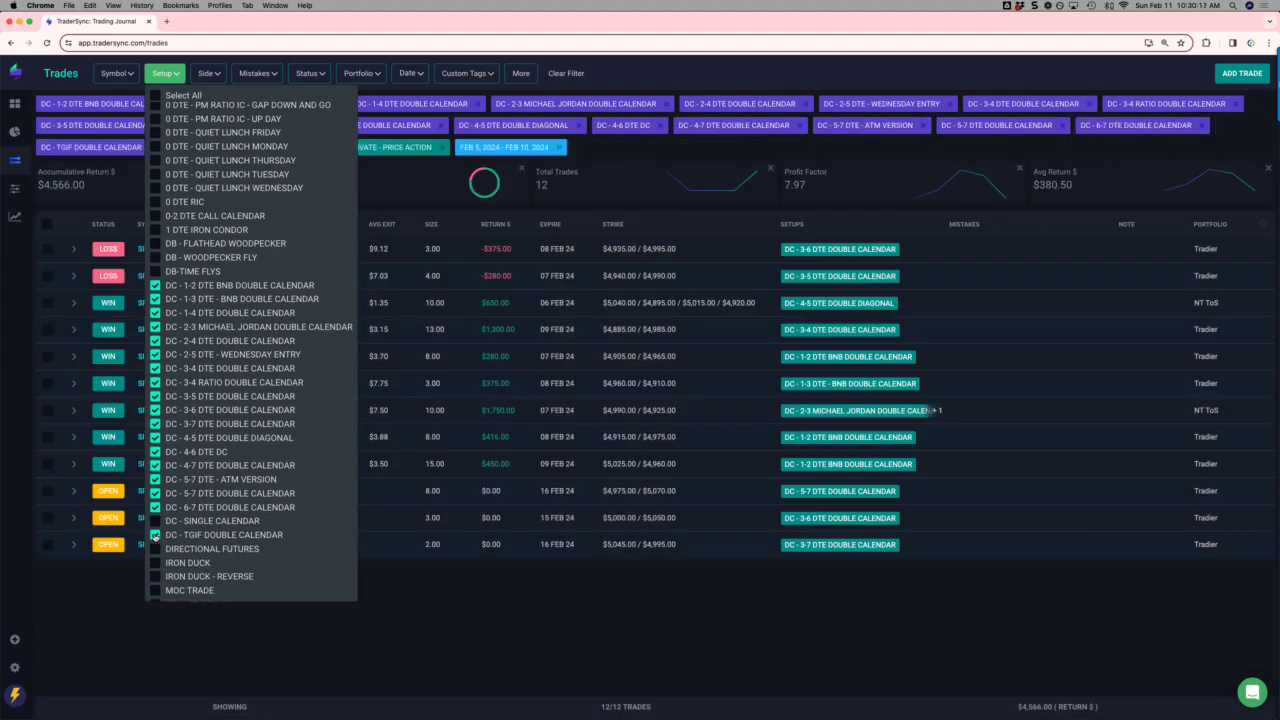
{"action": "left_click", "coordinate": [155, 535]}
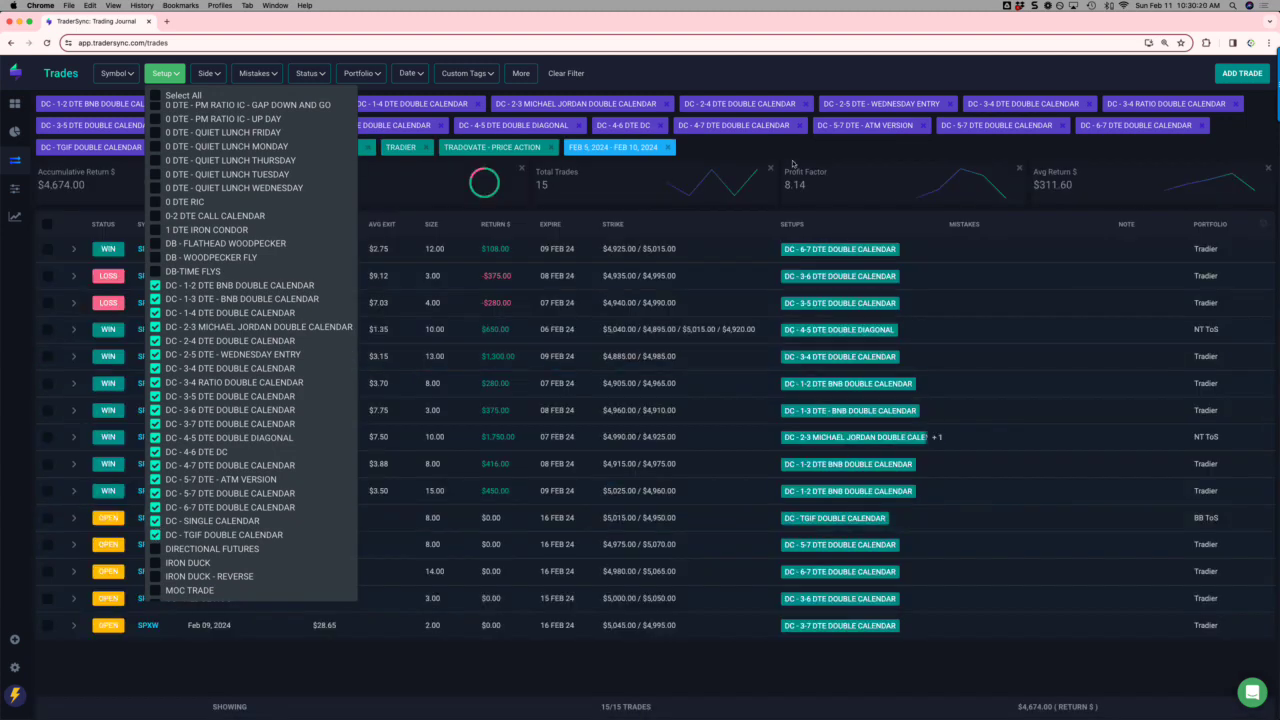
- Close the setup list to review the 15 DC trades at 80.00% win rate, then reopen it
{"action": "left_click", "coordinate": [793, 163]}
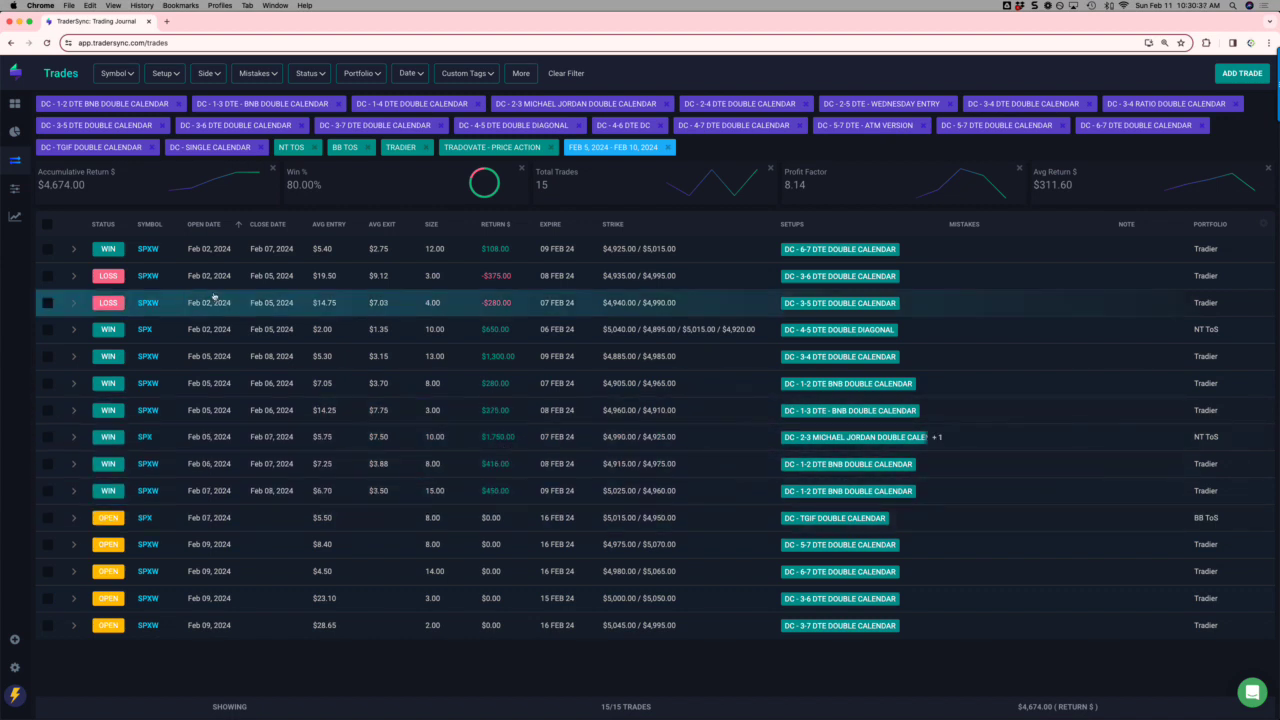
{"action": "left_click", "coordinate": [172, 79]}
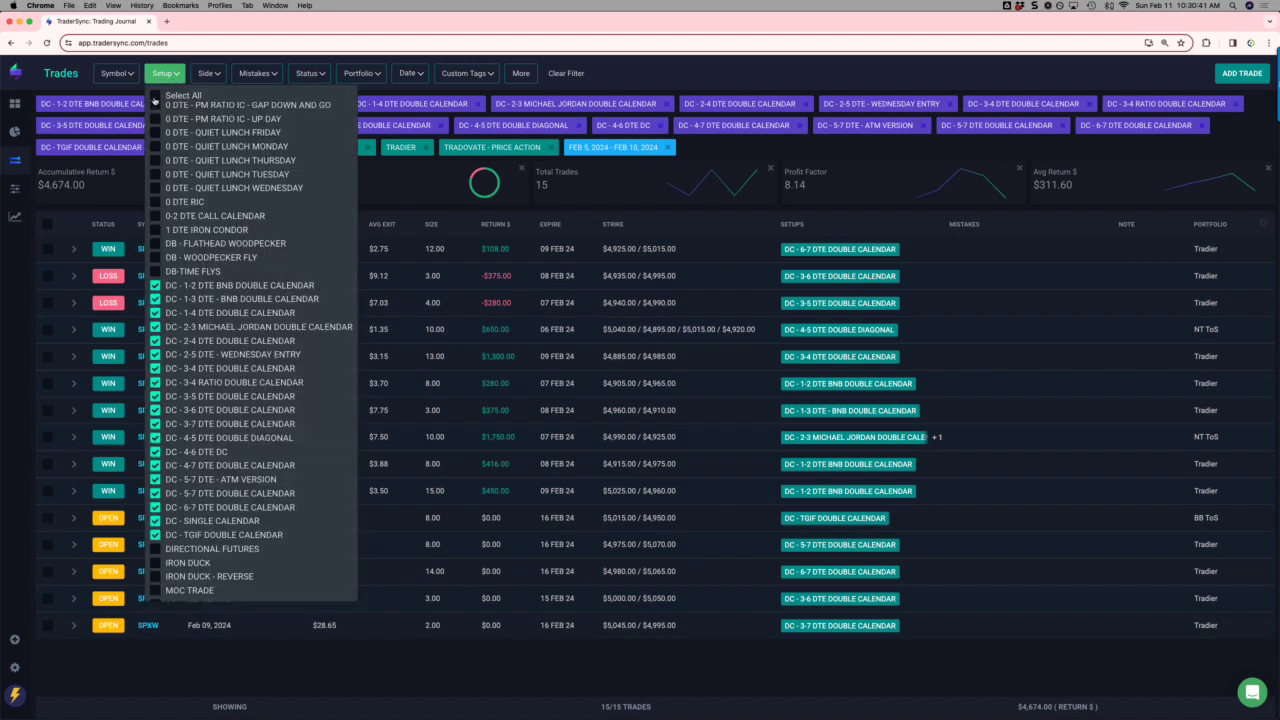
- Limit the setup filter to DIRECTIONAL FUTURES alone, close the list and reload the page
{"action": "left_click", "coordinate": [156, 97]}
{"action": "left_click", "coordinate": [156, 97]}
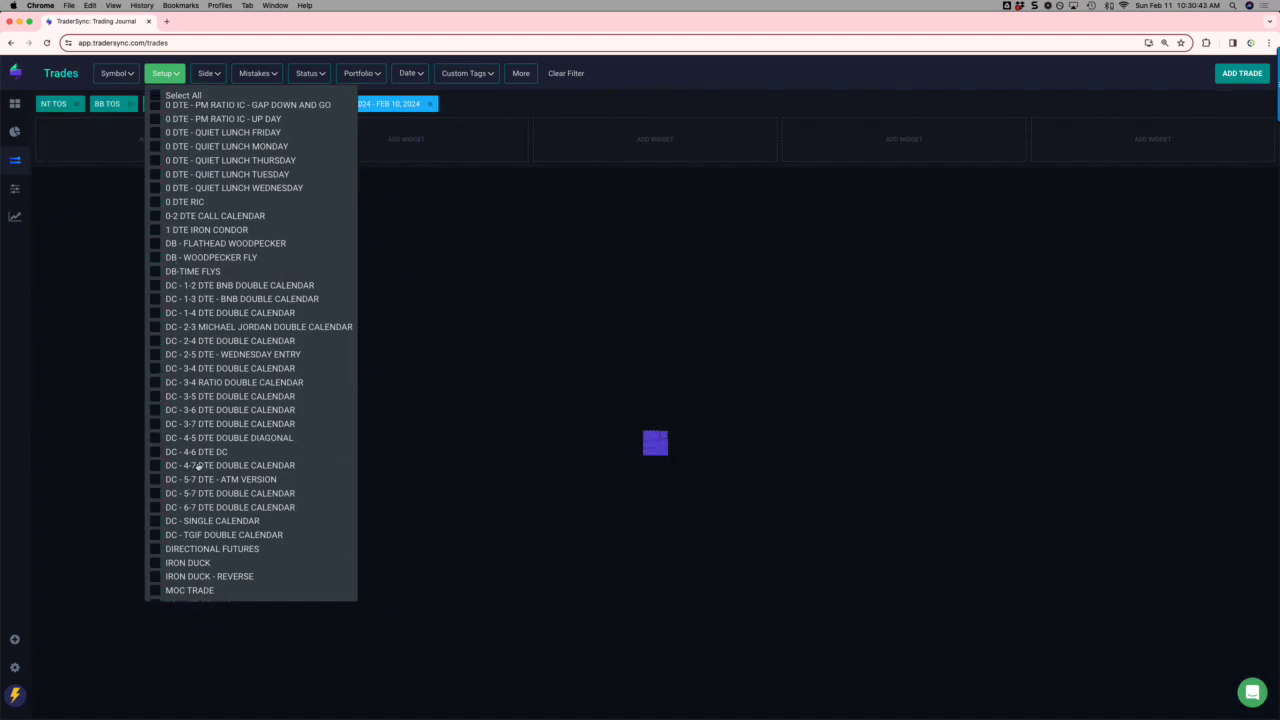
{"action": "scroll", "coordinate": [195, 493], "scroll_direction": "down", "scroll_amount": 2}
{"action": "left_click", "coordinate": [155, 525]}
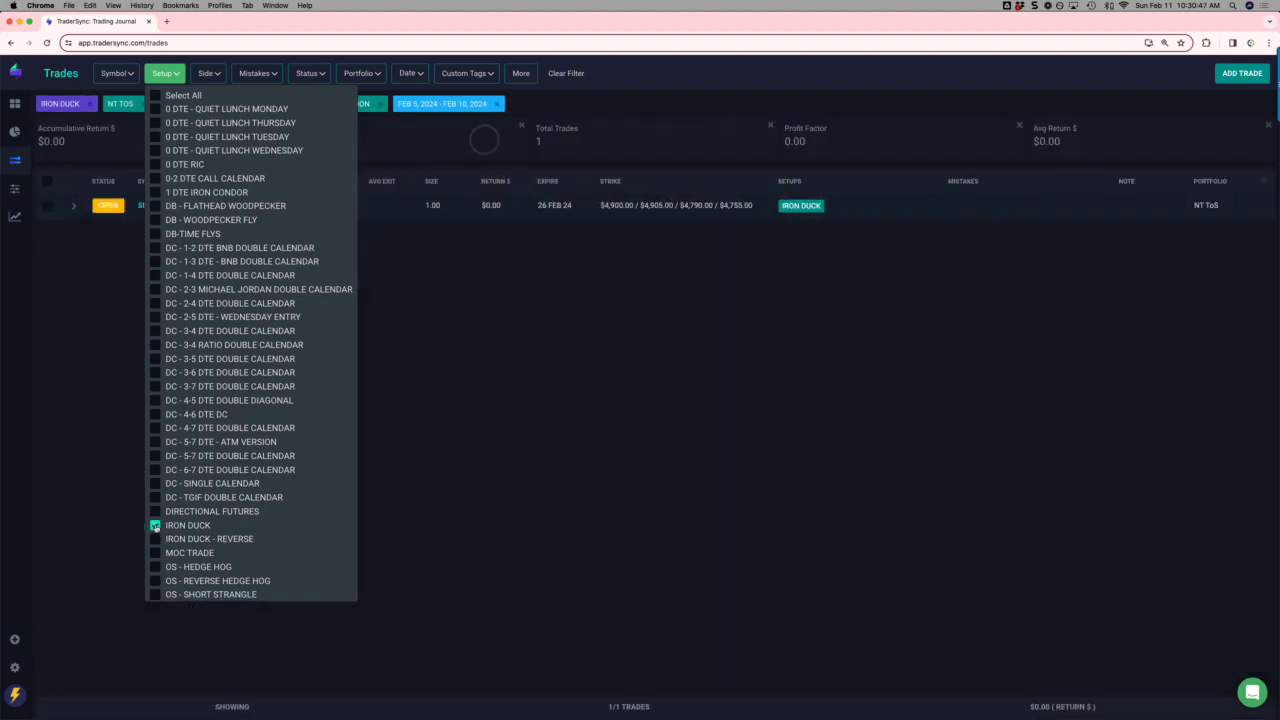
{"action": "left_click", "coordinate": [155, 527]}
{"action": "left_click", "coordinate": [155, 512]}
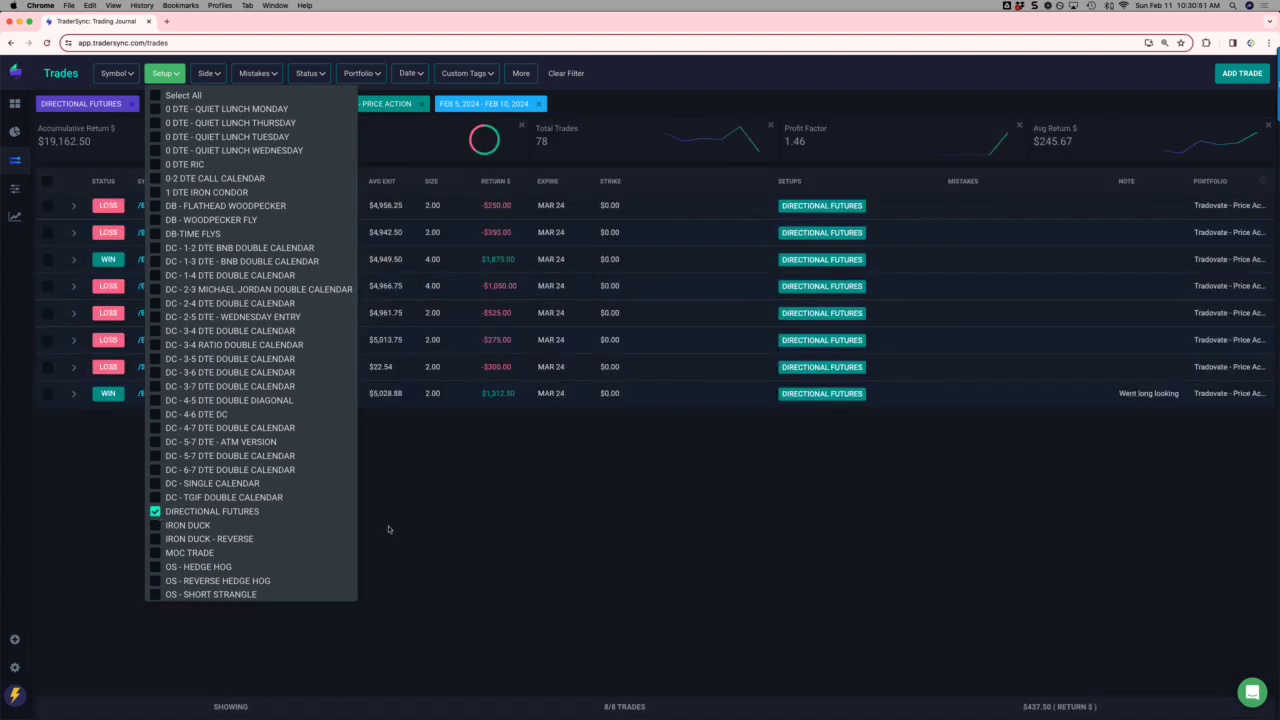
{"action": "left_click", "coordinate": [422, 519]}
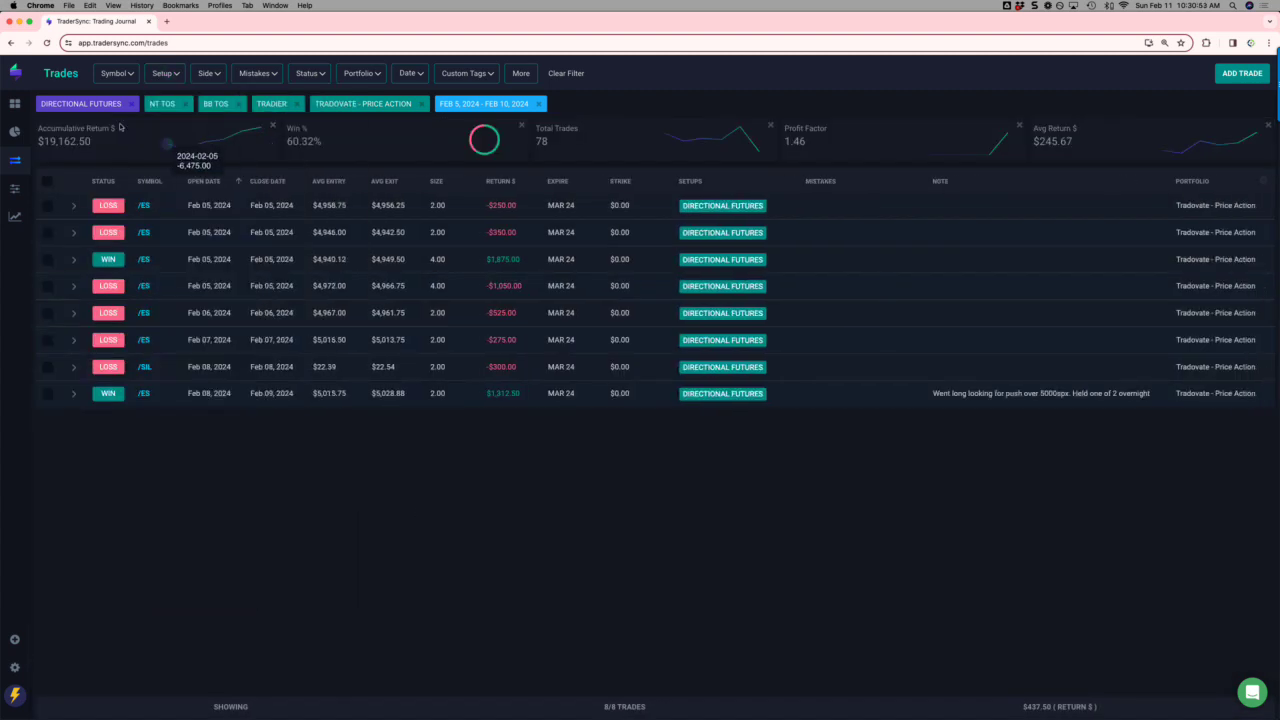
{"action": "left_click", "coordinate": [49, 43]}
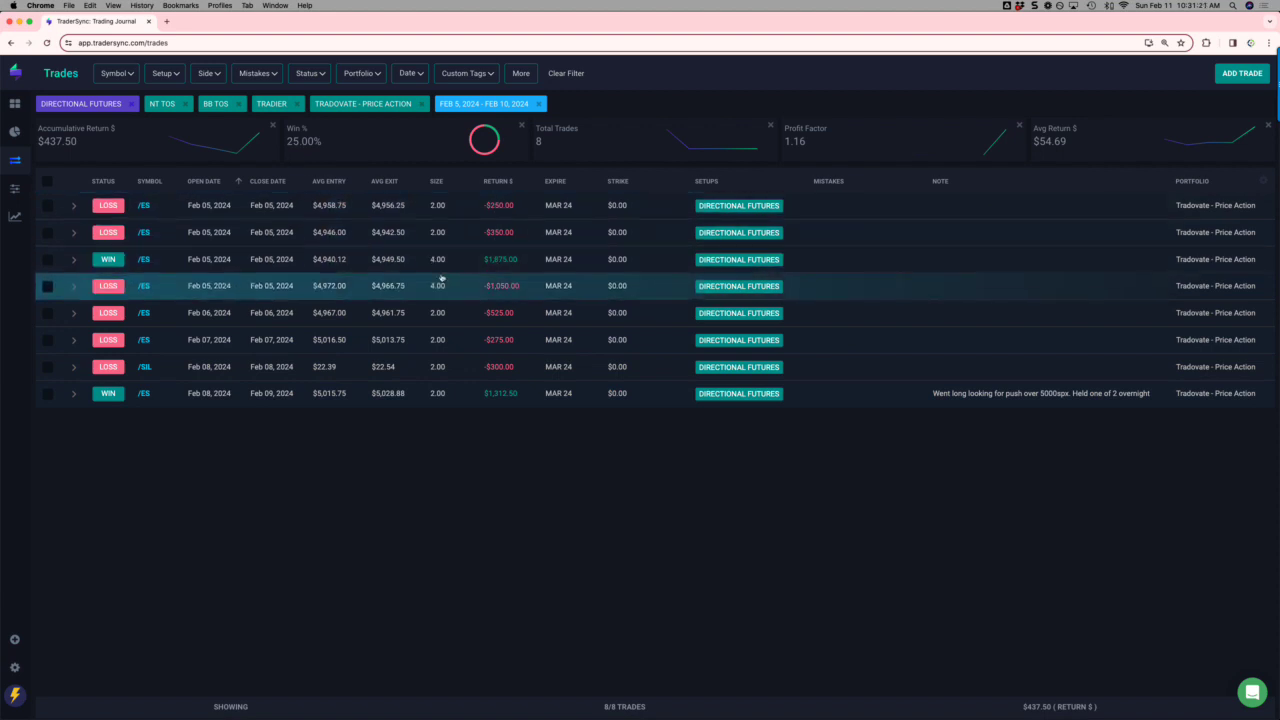
- Replace DIRECTIONAL FUTURES with the five OS setups, HEDGE HOG through VOLATILITY CONTRACTION
{"action": "left_click", "coordinate": [181, 80]}
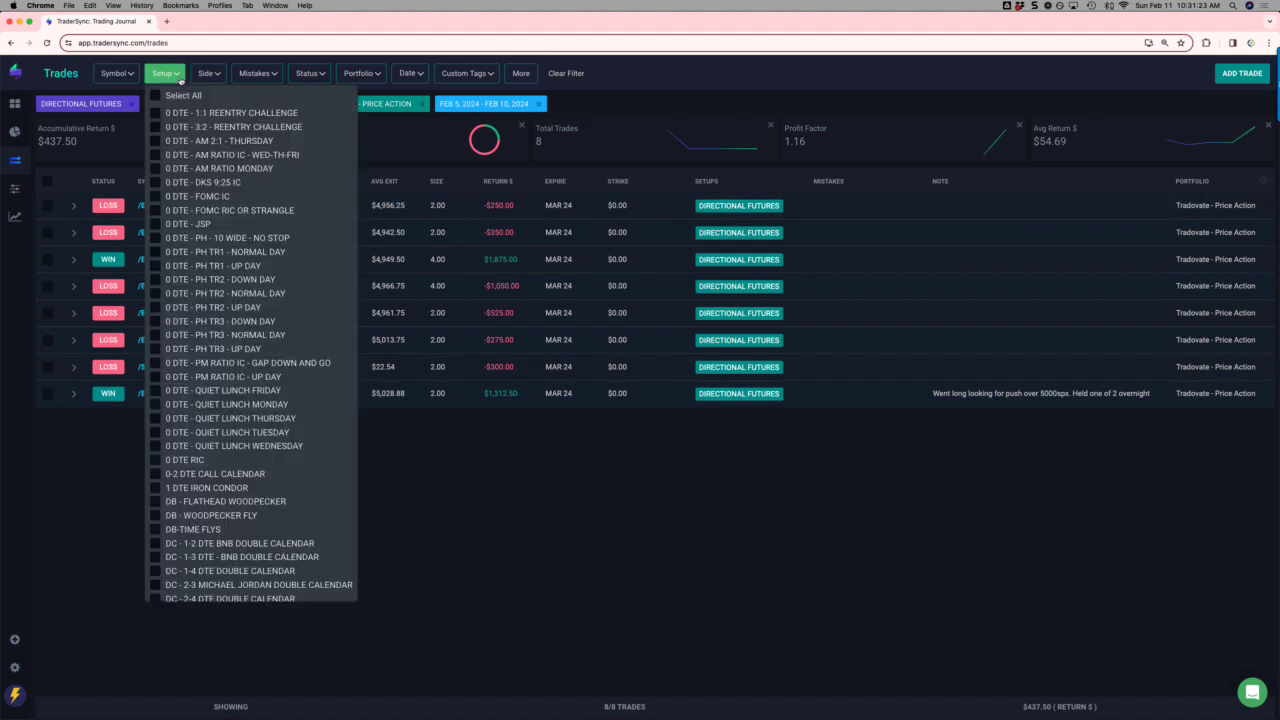
{"action": "scroll", "coordinate": [214, 407], "scroll_direction": "down", "scroll_amount": 10}
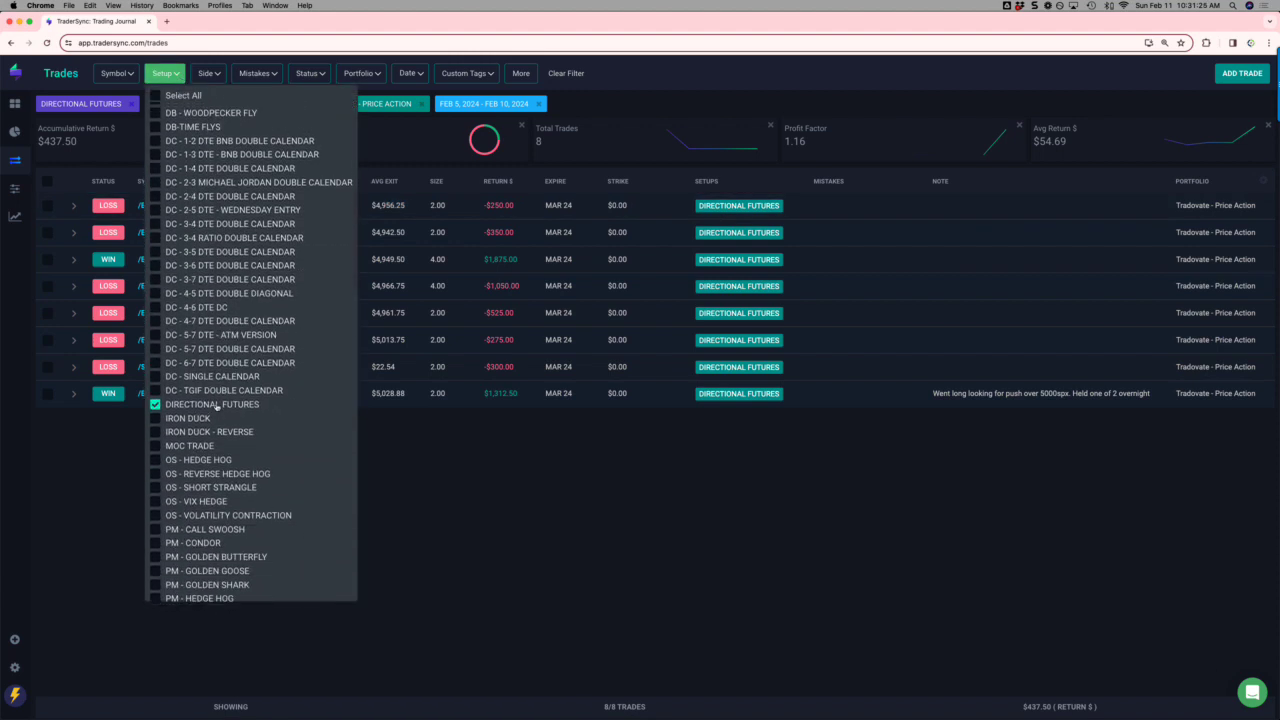
{"action": "left_click", "coordinate": [157, 372]}
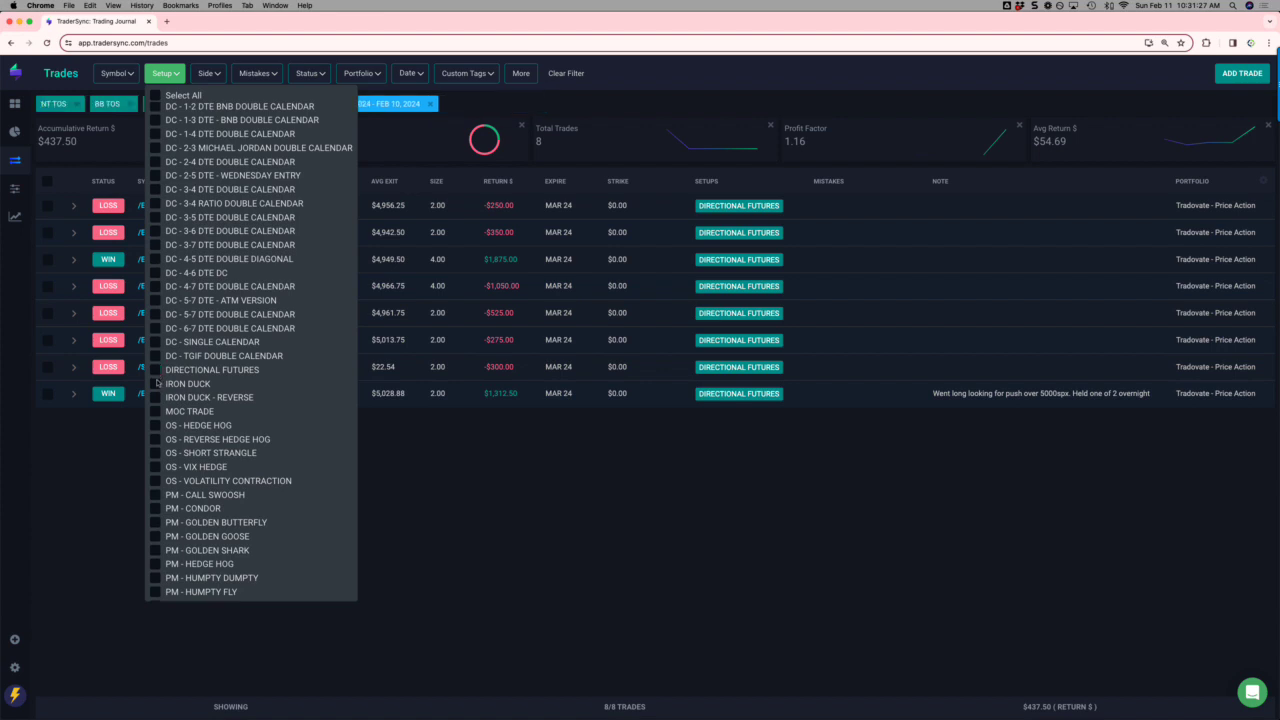
{"action": "left_click", "coordinate": [155, 425]}
{"action": "left_click", "coordinate": [155, 439]}
{"action": "left_click", "coordinate": [155, 453]}
{"action": "left_click", "coordinate": [155, 467]}
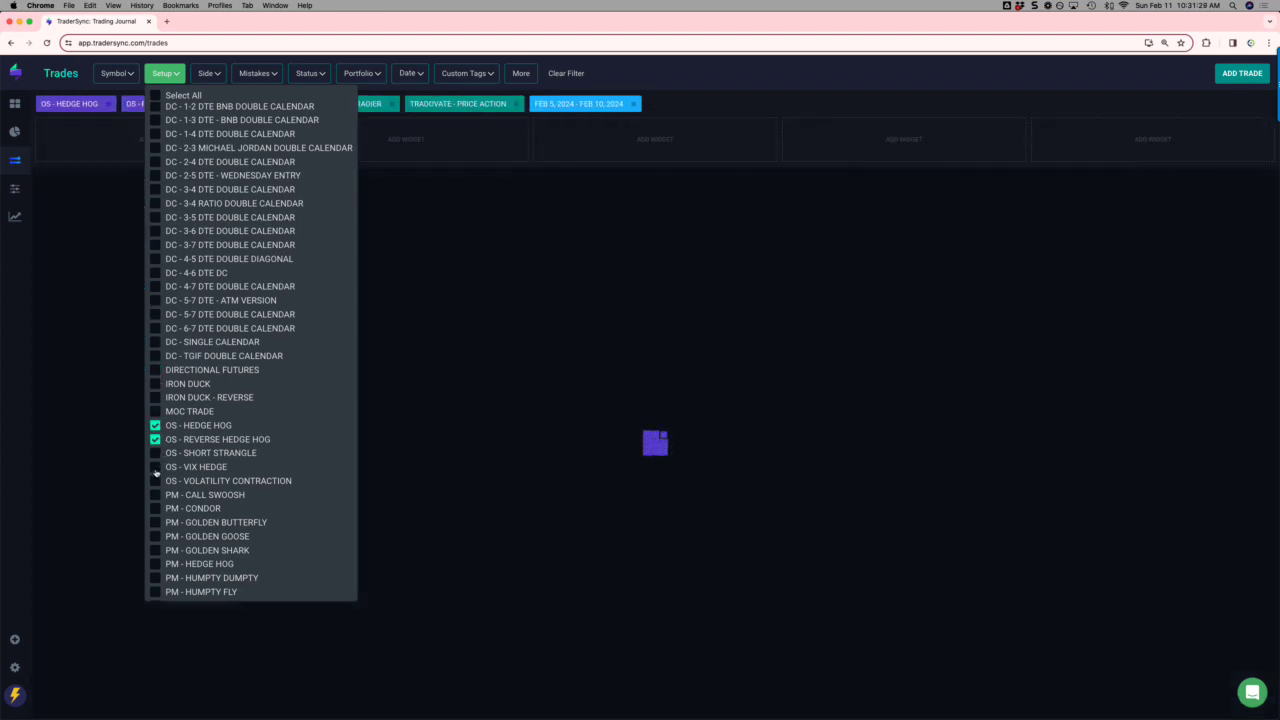
{"action": "left_click", "coordinate": [155, 481]}
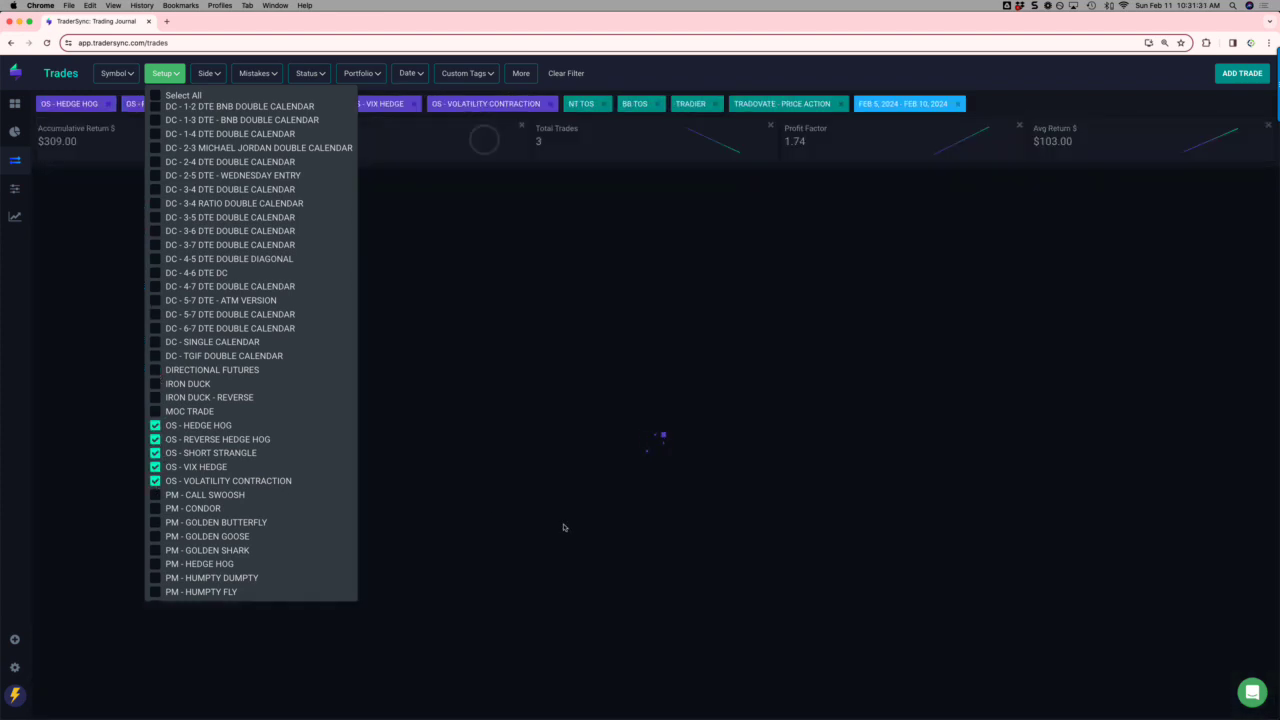
{"action": "left_click", "coordinate": [725, 587]}
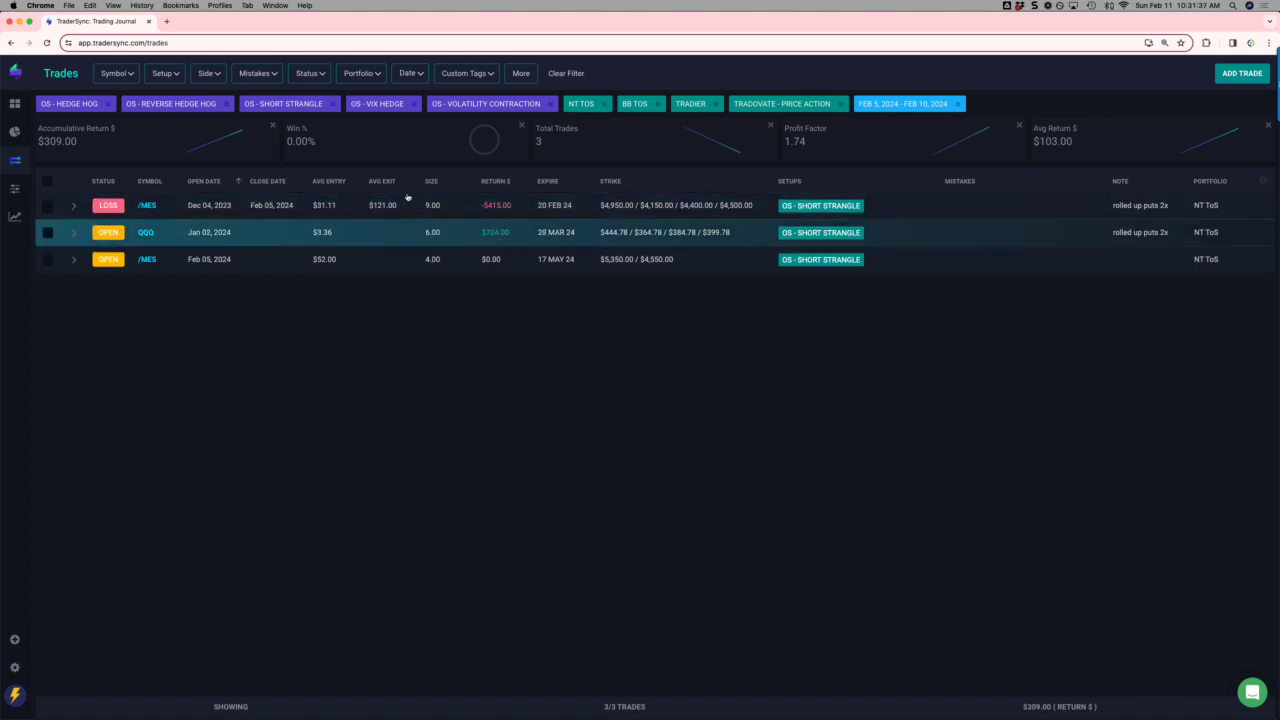
{"action": "left_click", "coordinate": [165, 74]}
- Untick all five OS setups in the setup filter
{"action": "left_click", "coordinate": [155, 425]}
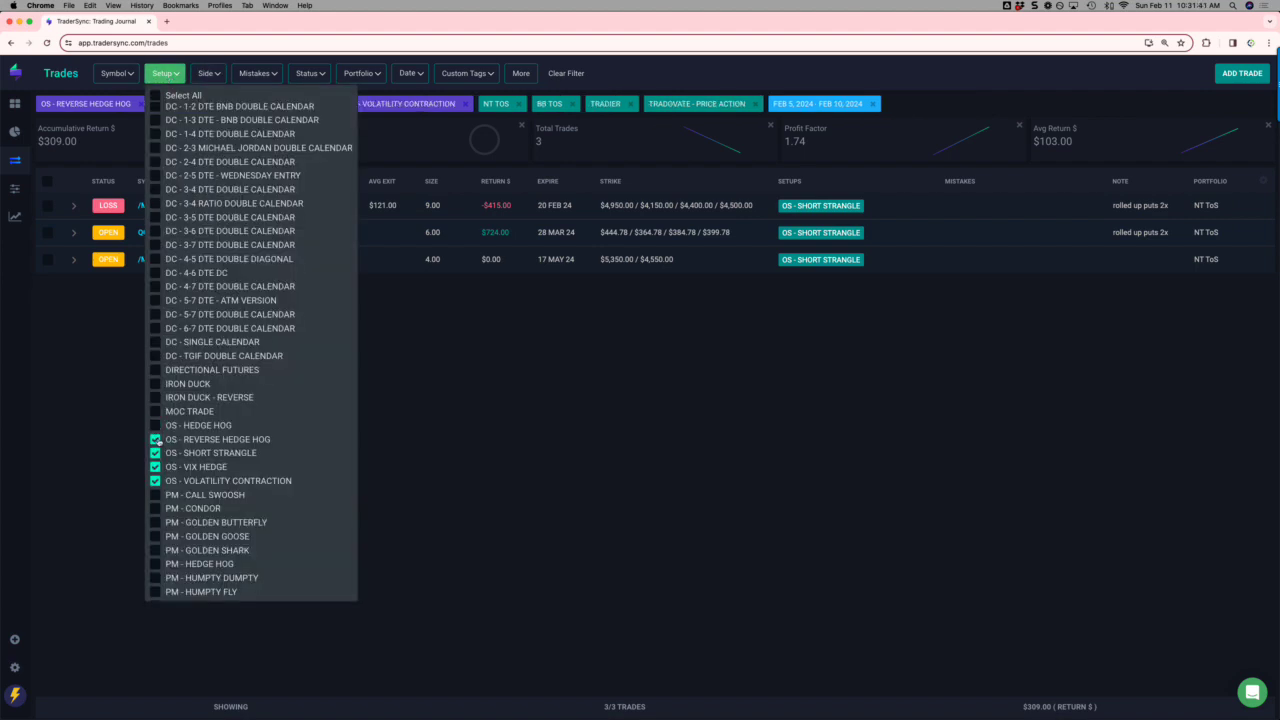
{"action": "left_click", "coordinate": [155, 439]}
{"action": "left_click", "coordinate": [155, 453]}
{"action": "left_click", "coordinate": [155, 467]}
{"action": "left_click", "coordinate": [155, 481]}
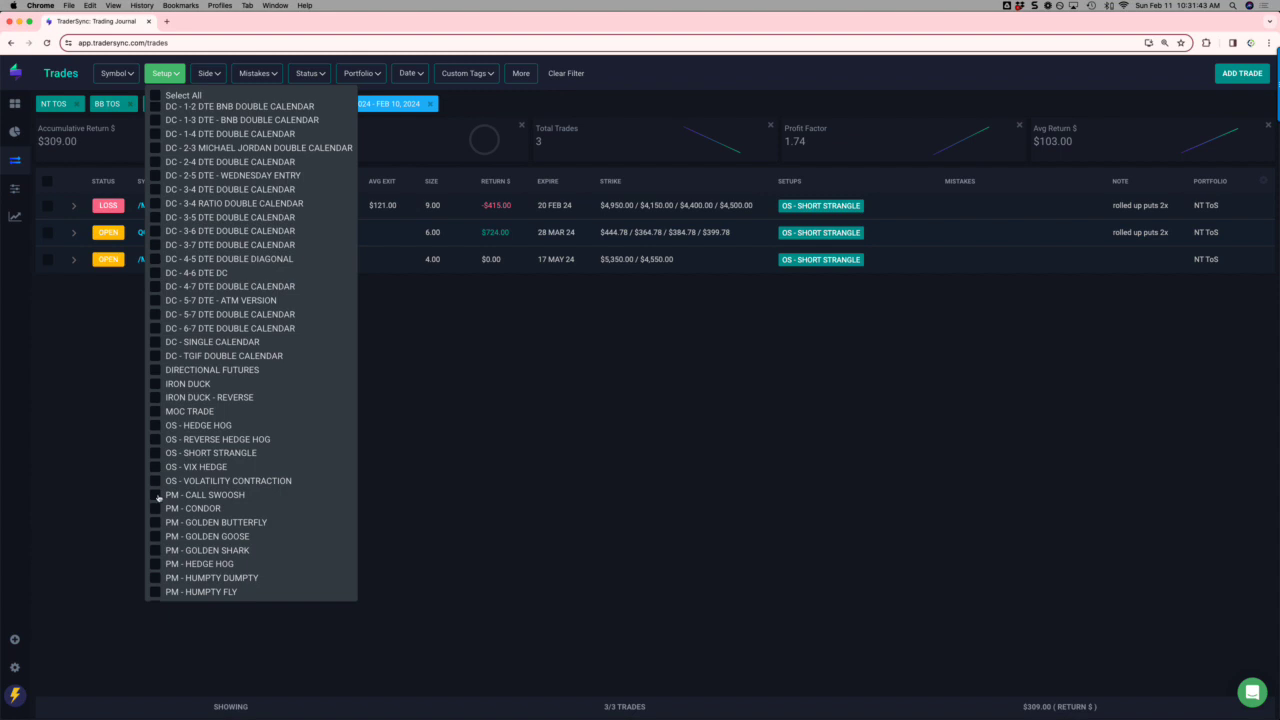
- Tick the PM setups from CALL SWOOSH through HUMPTY FLY
{"action": "left_click", "coordinate": [155, 495]}
{"action": "left_click", "coordinate": [155, 508]}
{"action": "left_click", "coordinate": [155, 522]}
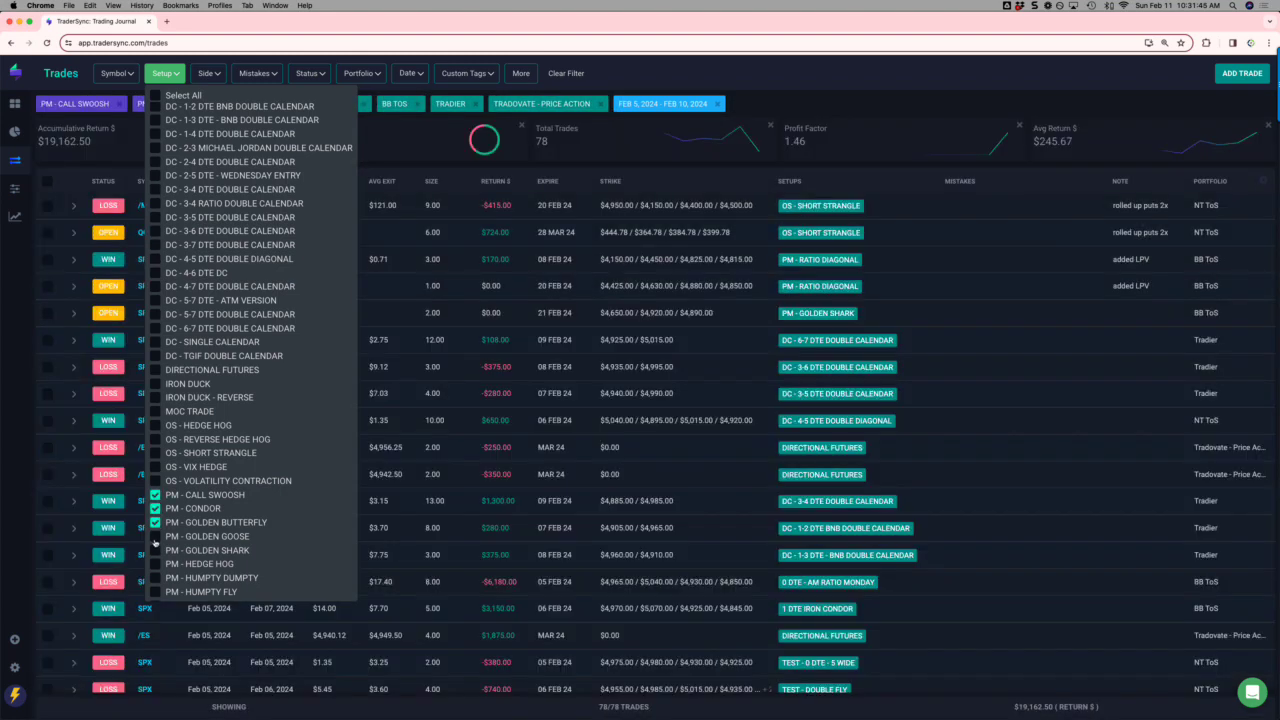
{"action": "left_click", "coordinate": [155, 536]}
{"action": "left_click", "coordinate": [155, 550]}
{"action": "left_click", "coordinate": [155, 564]}
{"action": "left_click", "coordinate": [155, 578]}
{"action": "left_click", "coordinate": [155, 592]}
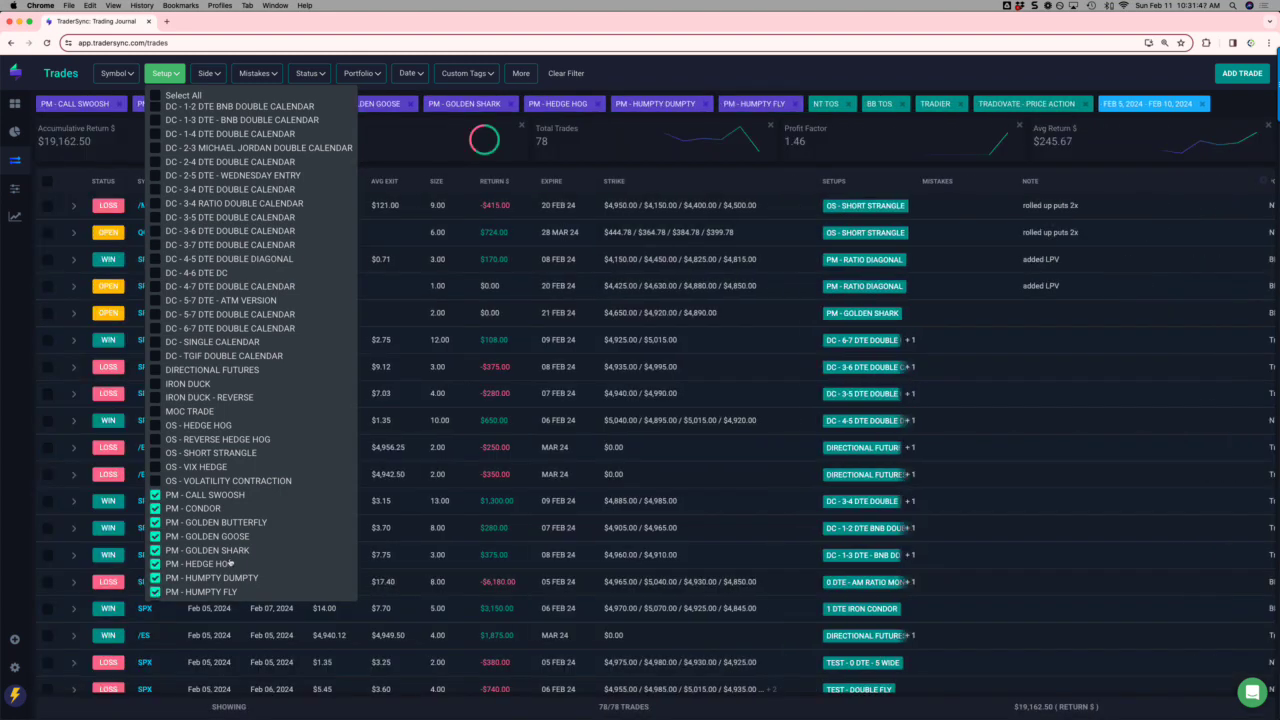
- Tick the remaining PM setups, HUMPTY VERTICAL through VERTI-FLY
{"action": "scroll", "coordinate": [160, 500], "scroll_direction": "down", "scroll_amount": 5}
{"action": "left_click", "coordinate": [155, 392]}
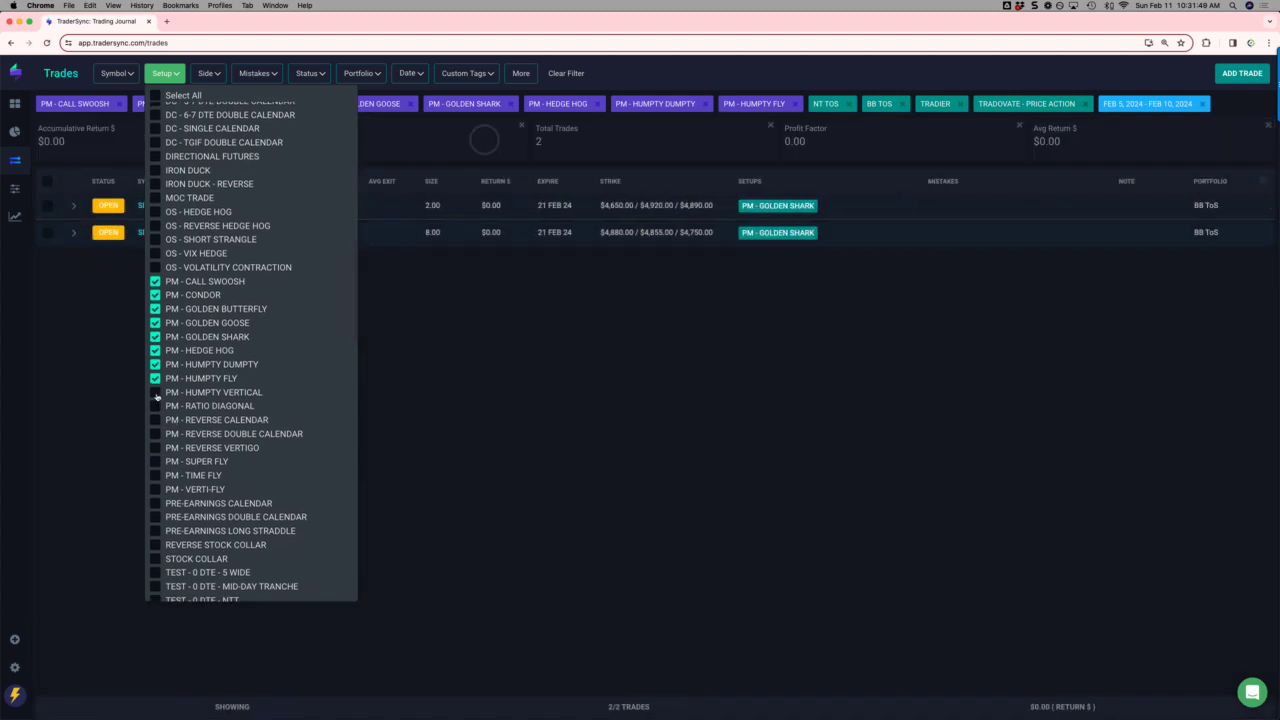
{"action": "left_click", "coordinate": [155, 406]}
{"action": "left_click", "coordinate": [155, 420]}
{"action": "left_click", "coordinate": [155, 434]}
{"action": "left_click", "coordinate": [155, 448]}
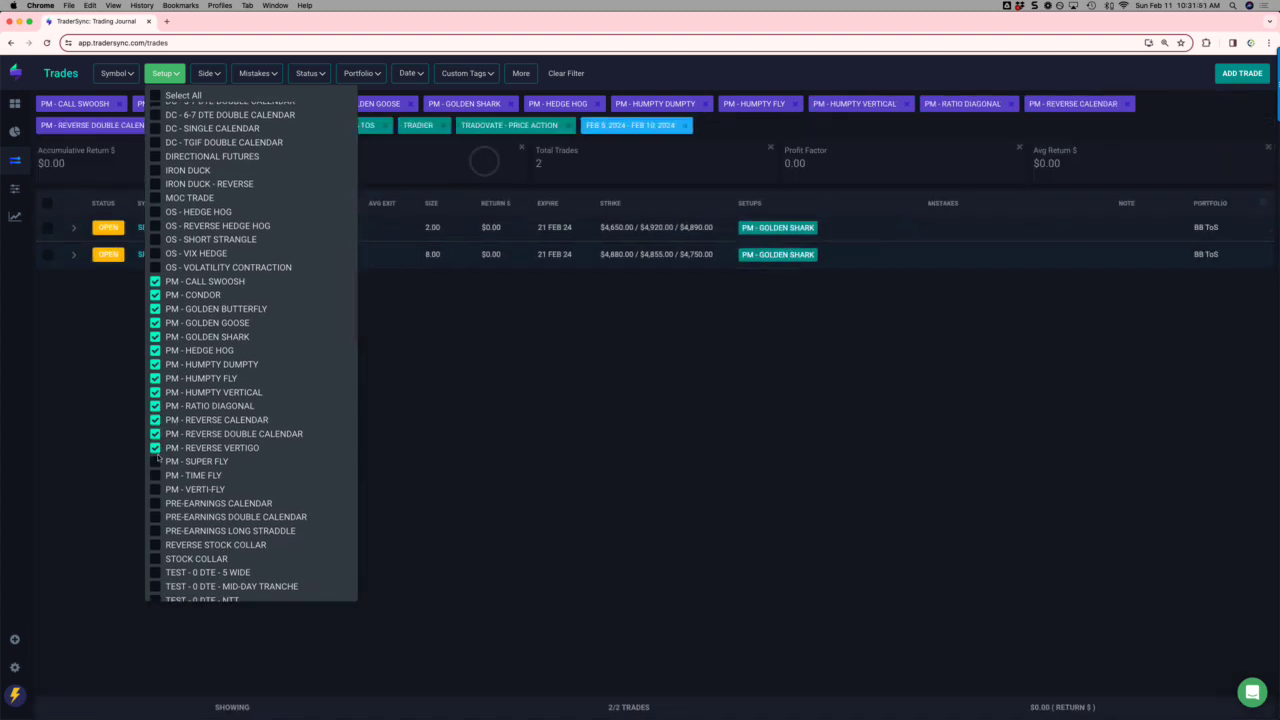
{"action": "left_click", "coordinate": [155, 461]}
{"action": "left_click", "coordinate": [155, 475]}
{"action": "left_click", "coordinate": [155, 489]}
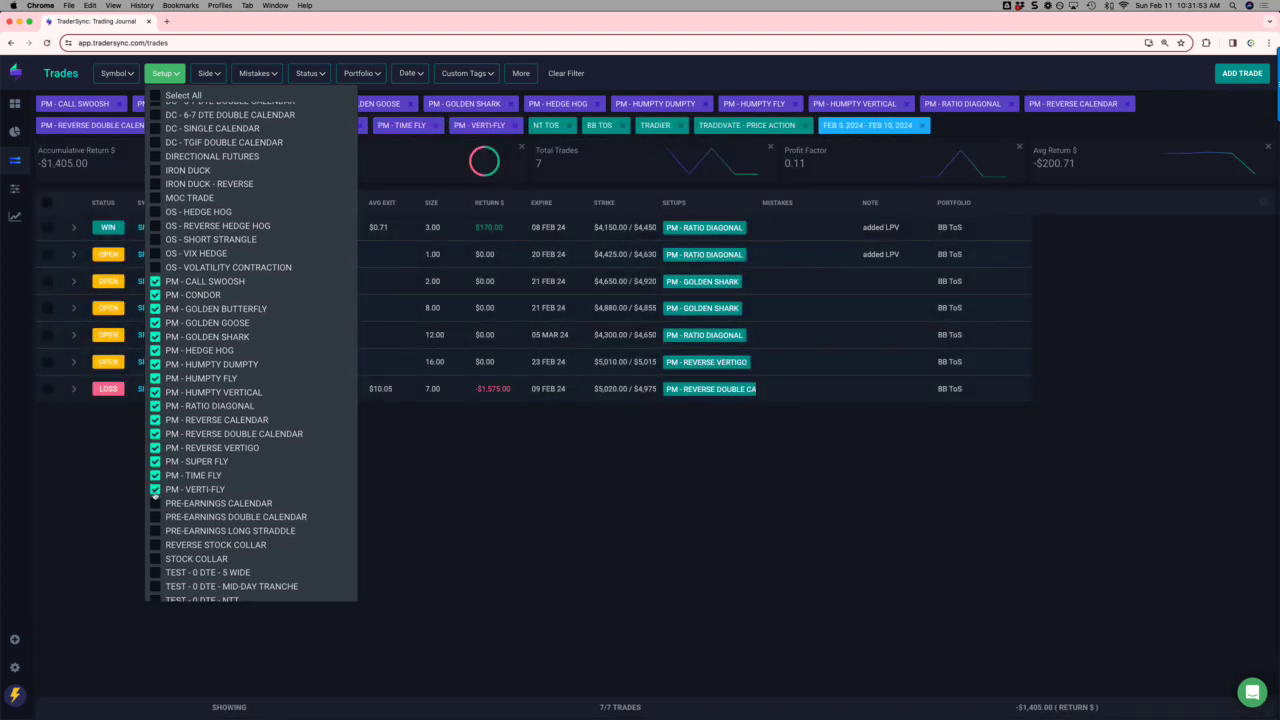
{"action": "left_click", "coordinate": [629, 624]}
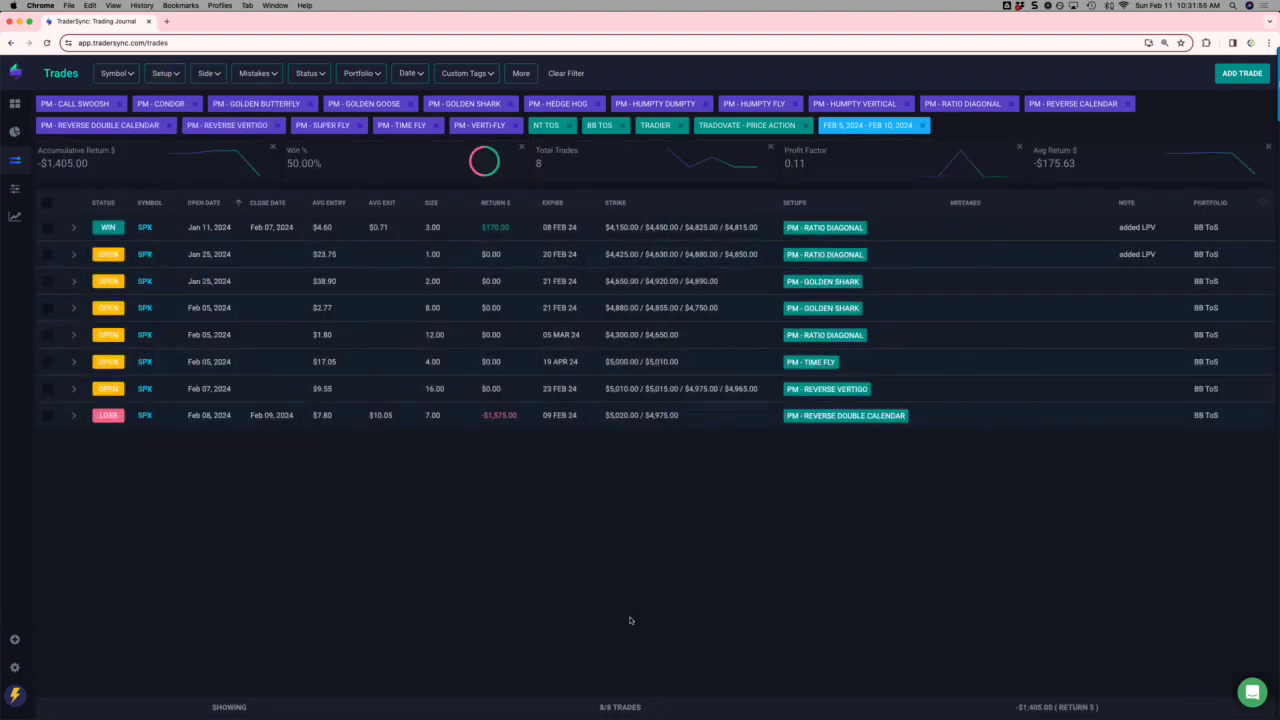